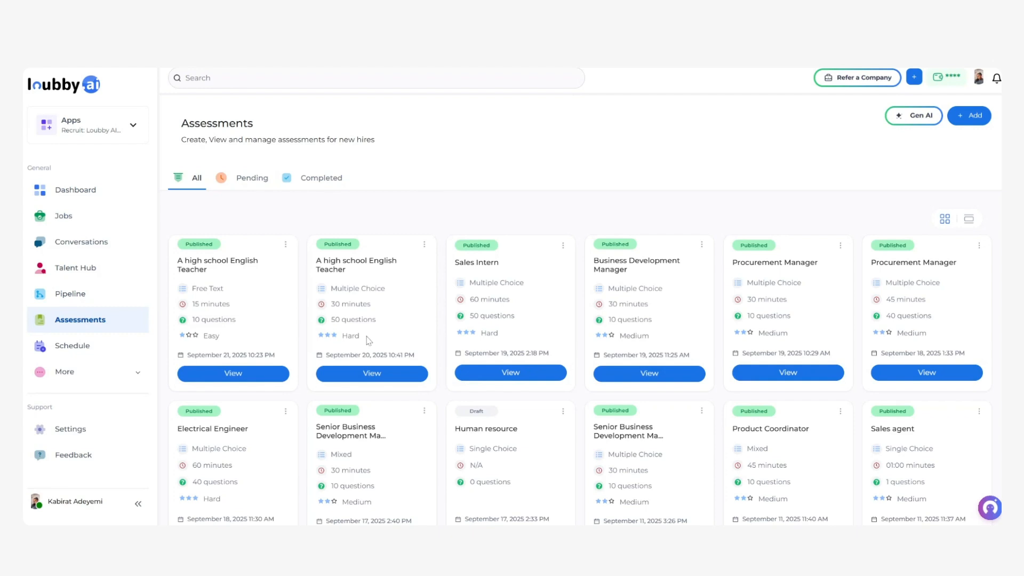
- Browse the list of all assessments and open the Human resource draft for editing
scroll(368, 341, "down", 4)
scroll(368, 340, "up", 4)
scroll(368, 341, "down", 2)
scroll(368, 341, "up", 2)
scroll(360, 309, "down", 5)
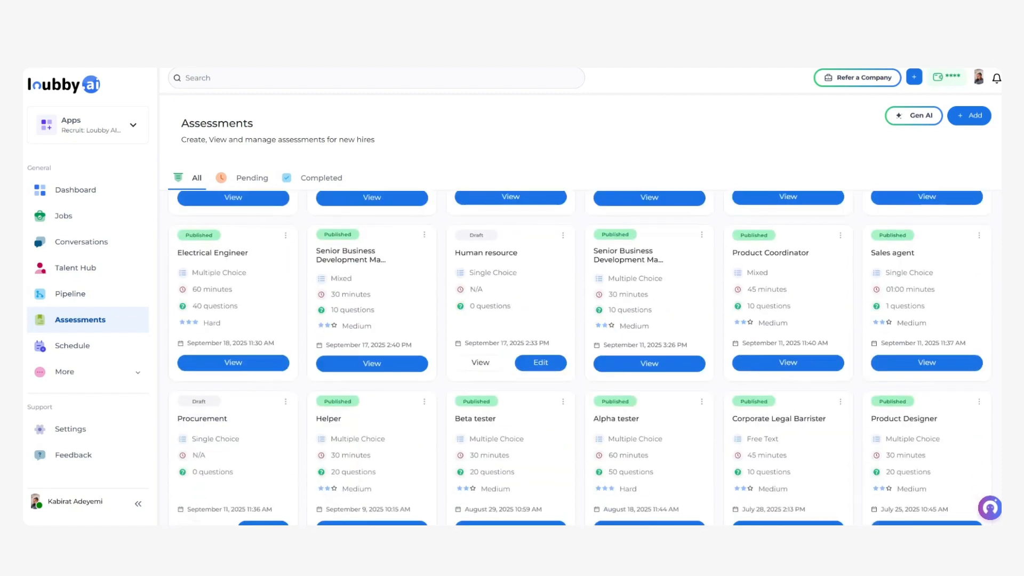
scroll(361, 309, "up", 3)
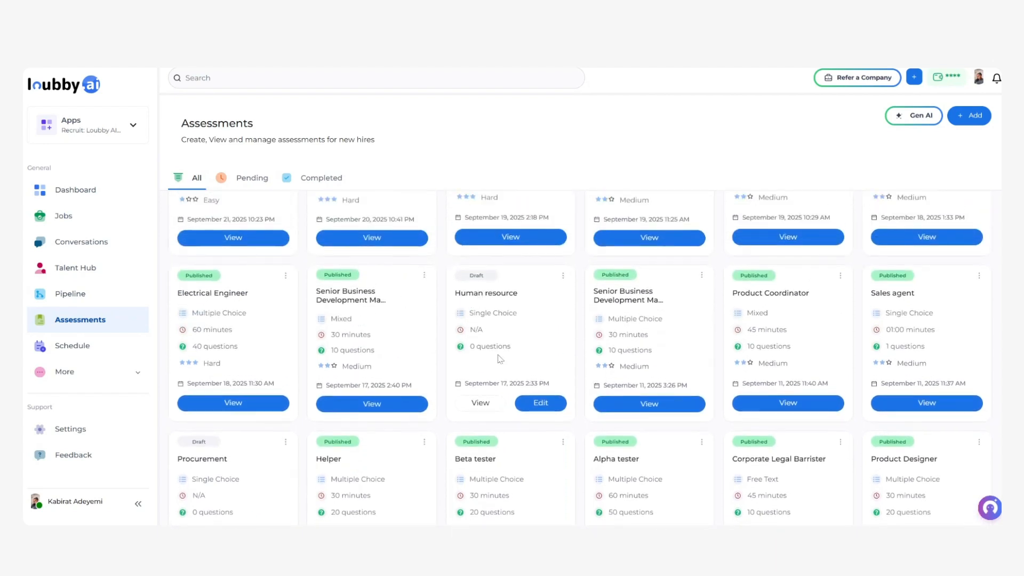
left_click(539, 404)
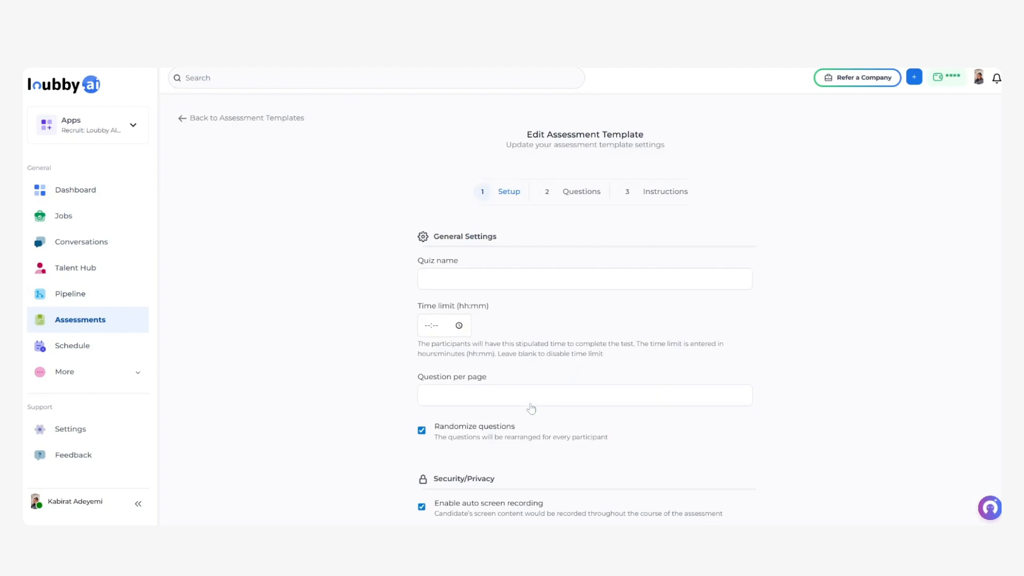
- Review the Human resource template's setup settings and try to continue to the questions stage with the fields left blank
scroll(532, 408, "down", 4)
scroll(585, 309, "up", 3)
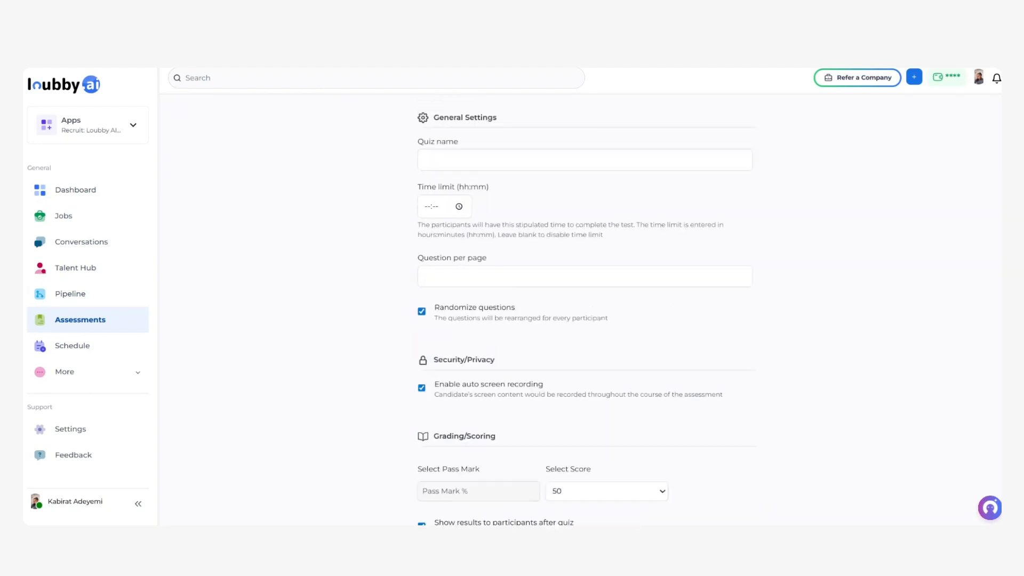
scroll(585, 309, "down", 3)
scroll(585, 310, "up", 3)
scroll(585, 309, "down", 3)
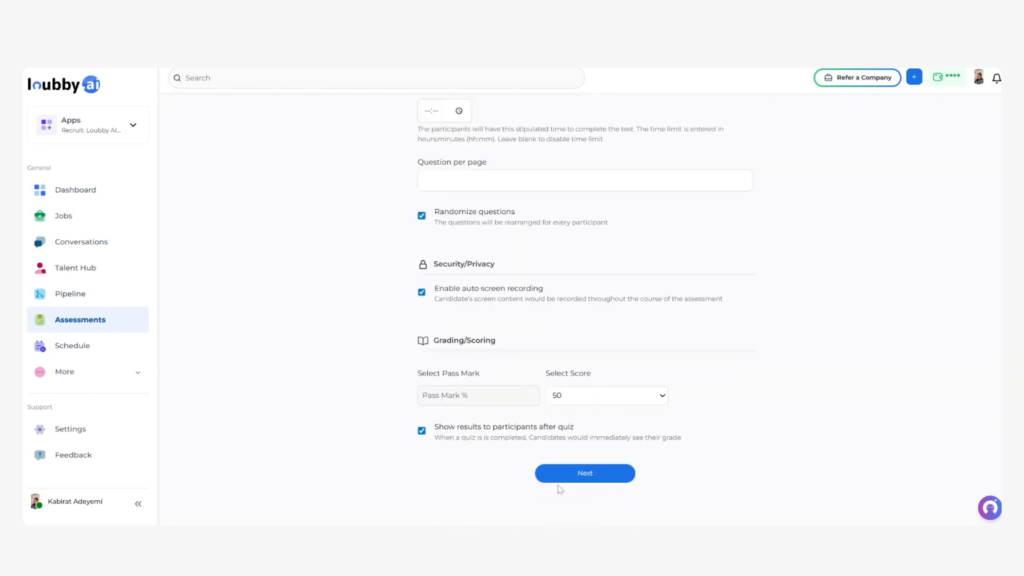
left_click(562, 480)
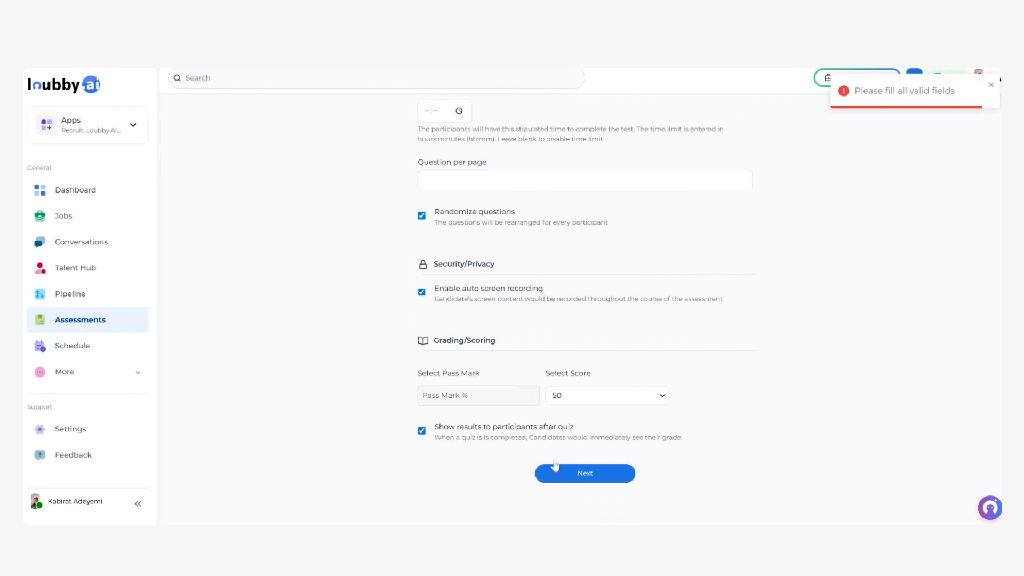
- Look over the general, security and grading settings once more and return to the assessment templates
scroll(519, 368, "up", 4)
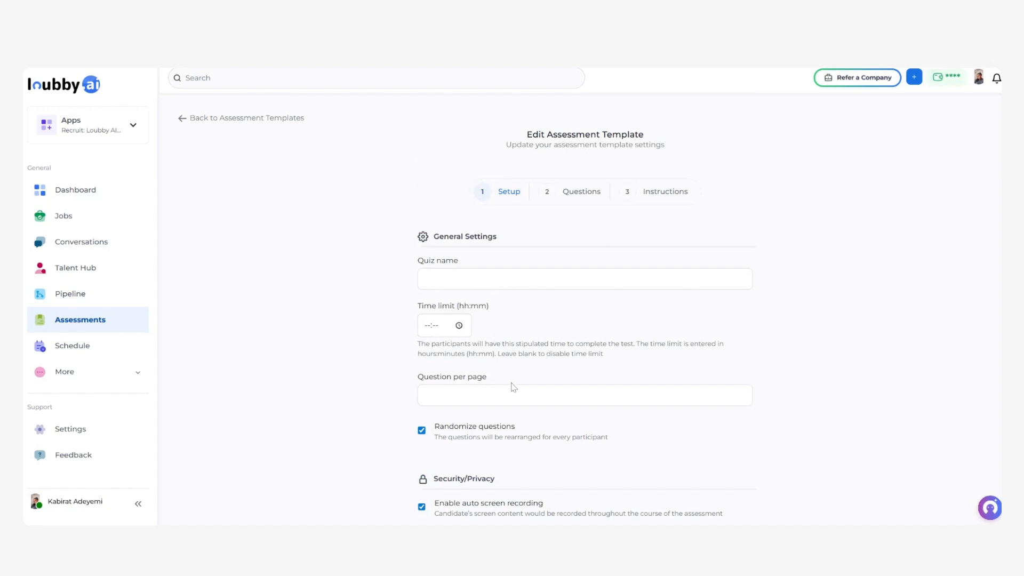
scroll(514, 387, "down", 4)
scroll(514, 388, "up", 4)
scroll(514, 388, "down", 4)
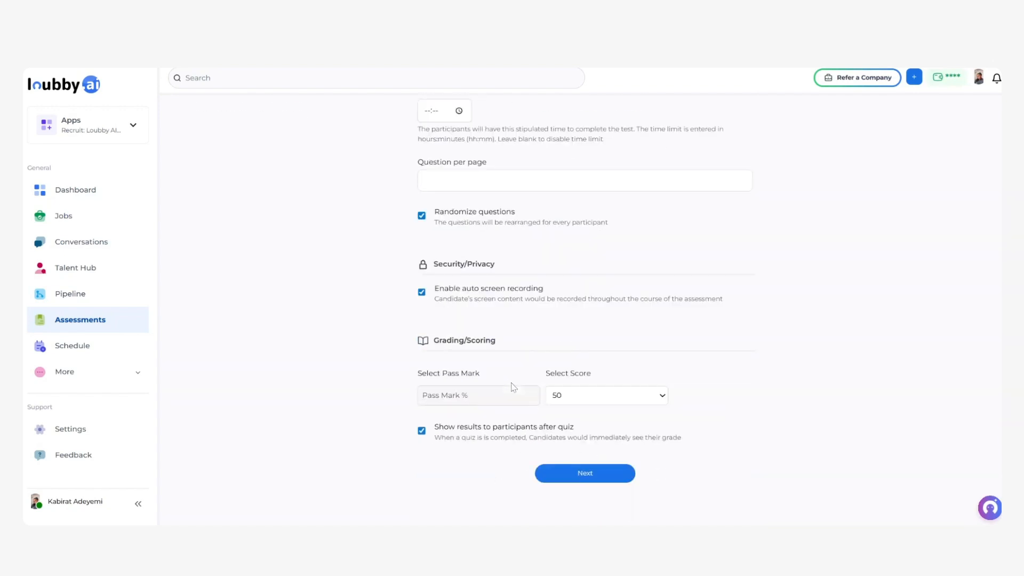
scroll(514, 388, "up", 4)
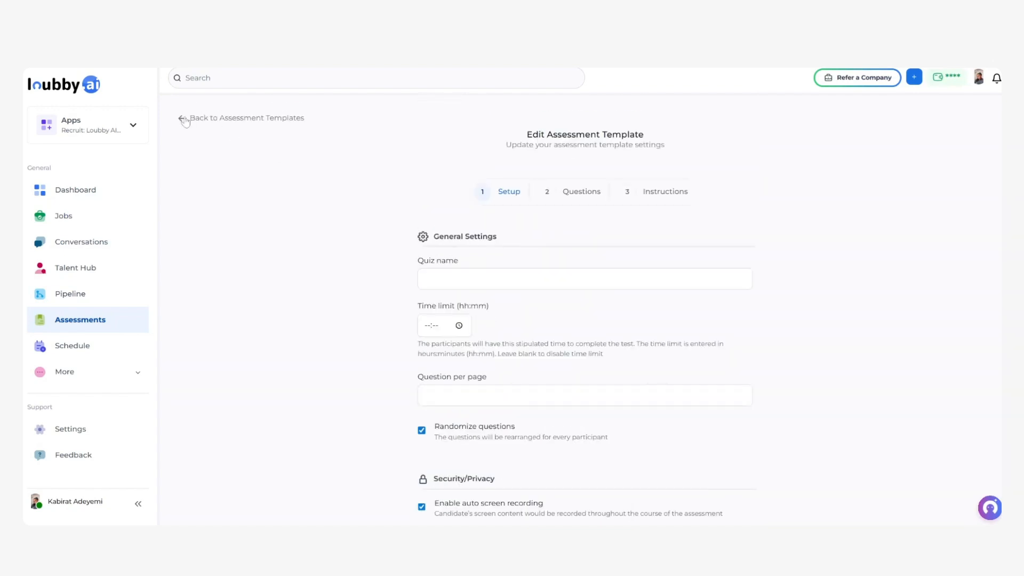
left_click(184, 120)
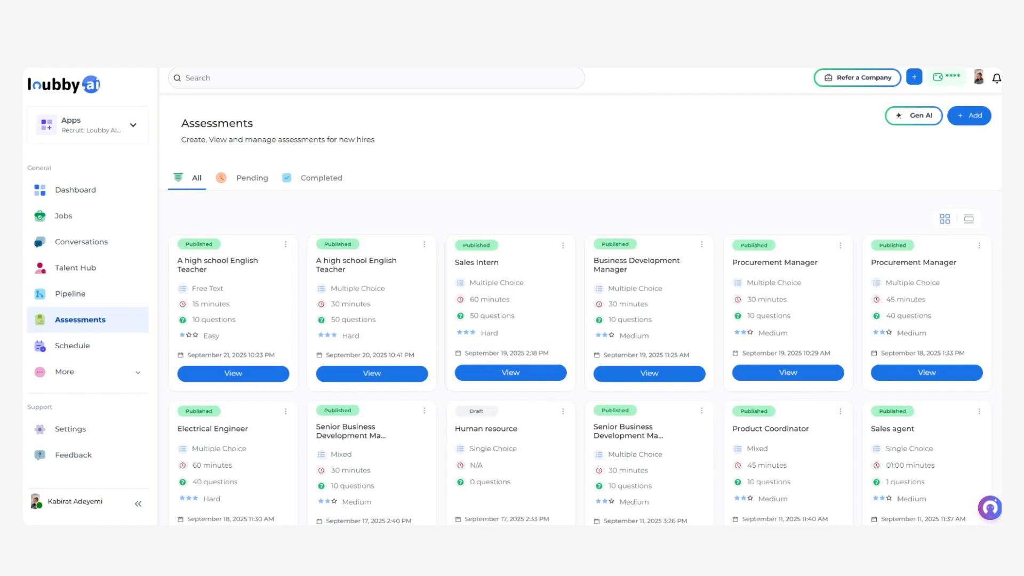
- View the candidate's result in the pending HR Manager assessment and return to all assessments
left_click(250, 181)
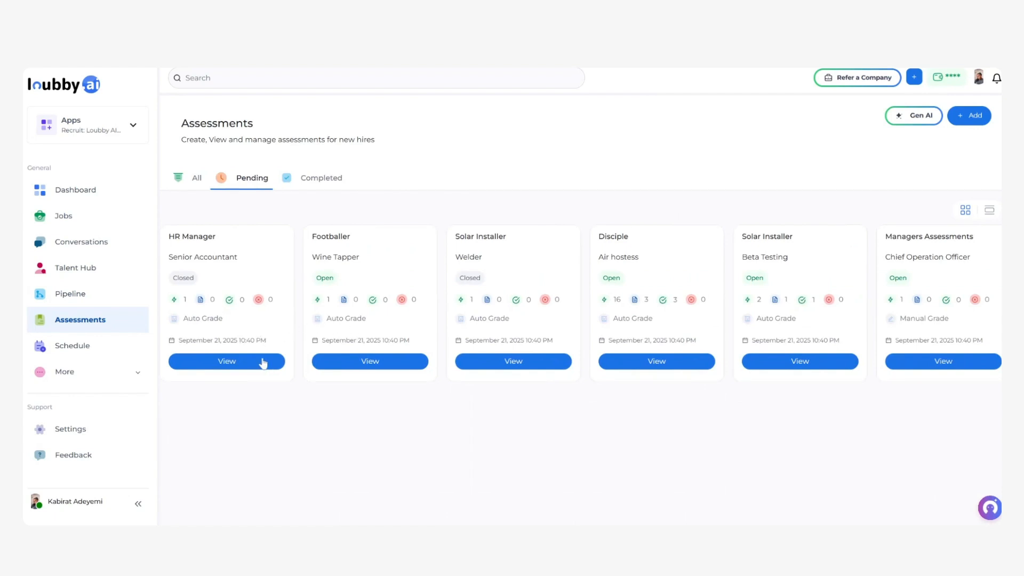
left_click(254, 364)
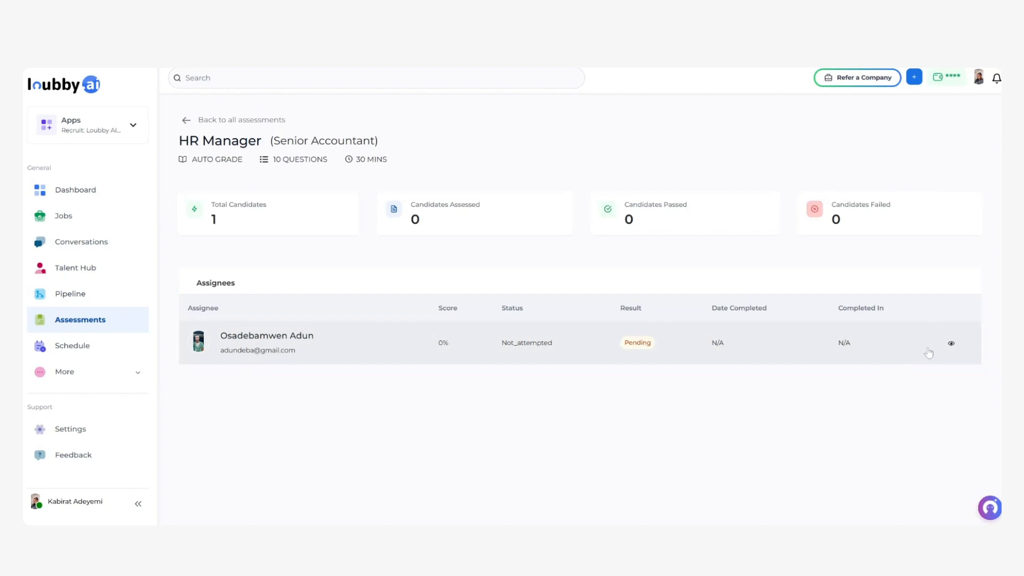
left_click(952, 344)
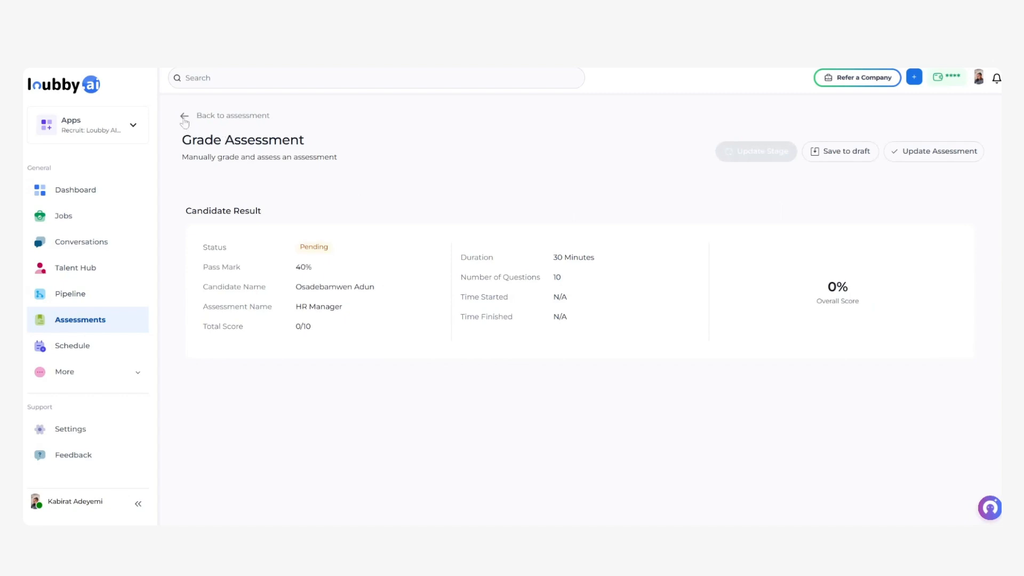
left_click(184, 118)
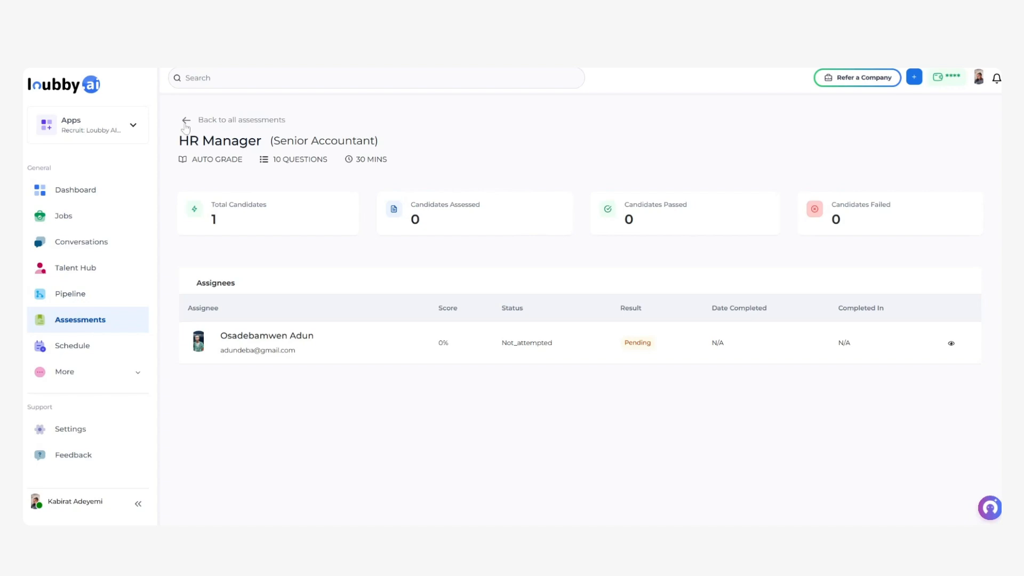
left_click(185, 123)
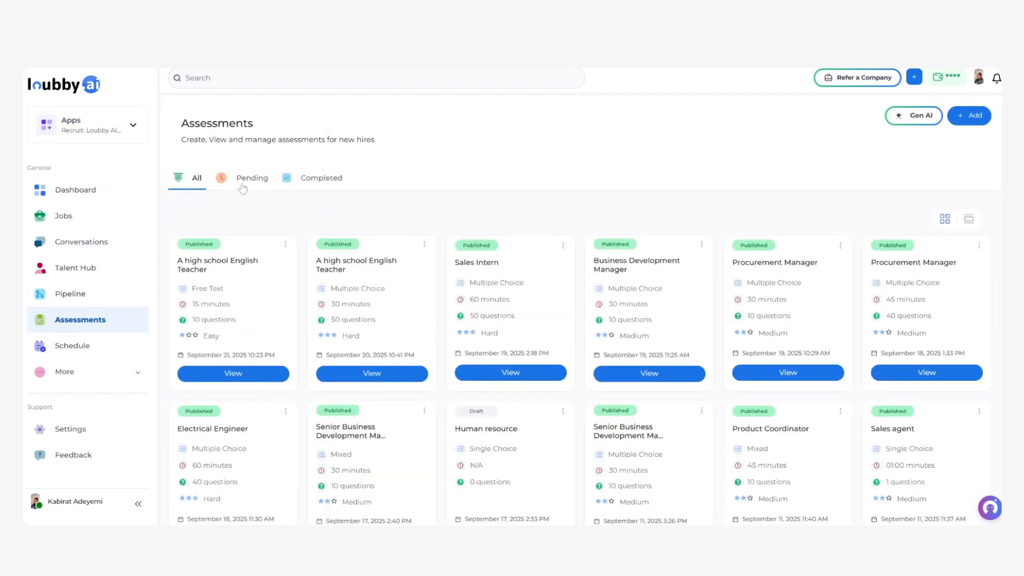
- Open the candidate's graded result in the completed Product Designer assessment
left_click(321, 179)
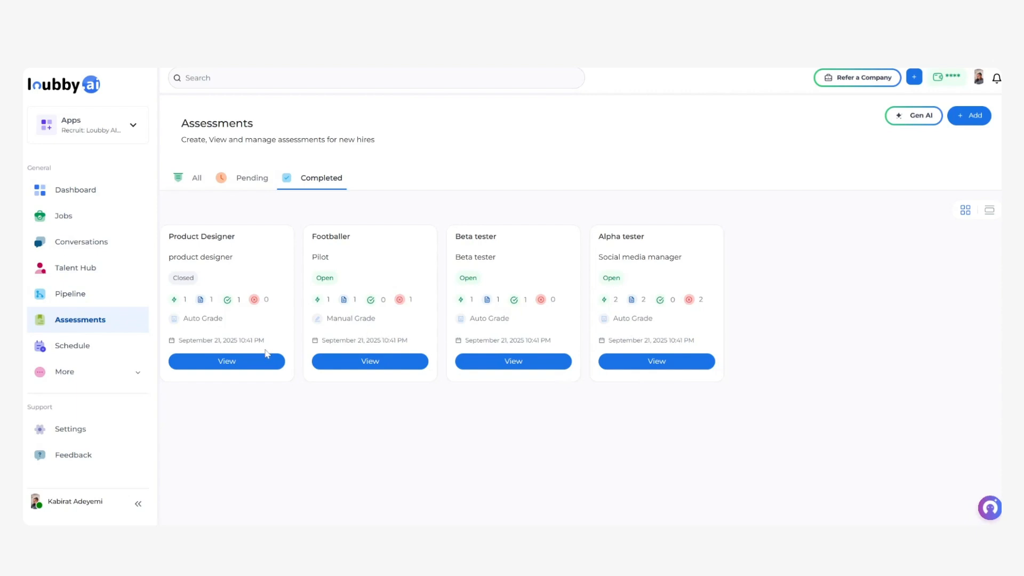
left_click(238, 366)
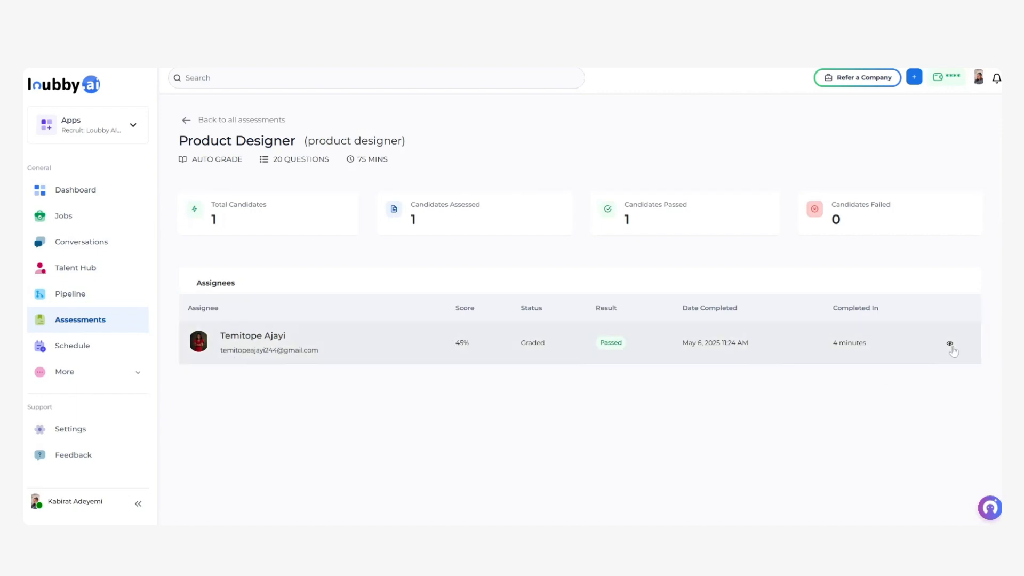
left_click(950, 345)
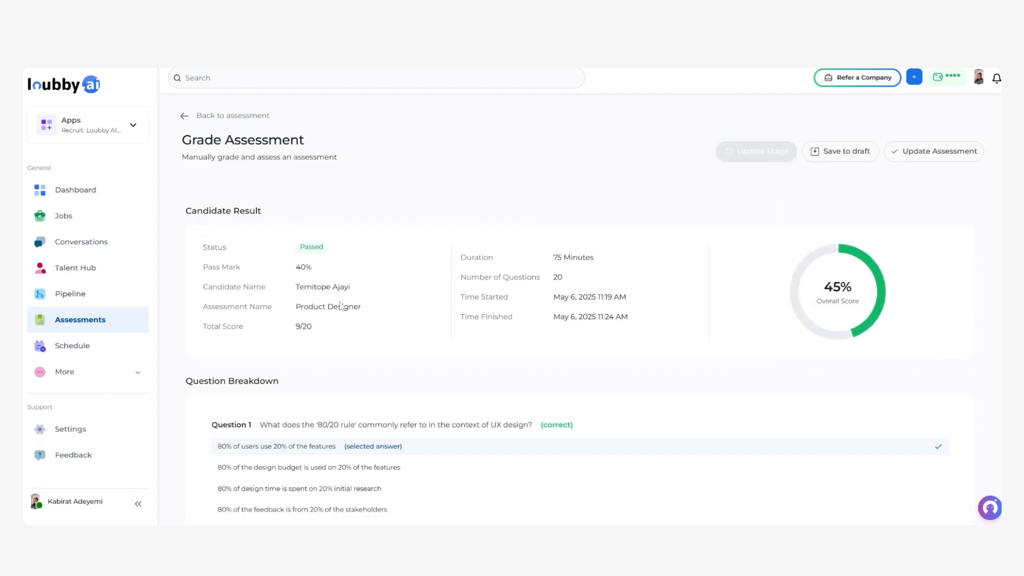
- Examine the candidate's question breakdown with selected answers and grades, and return to all assessments
scroll(380, 334, "down", 10)
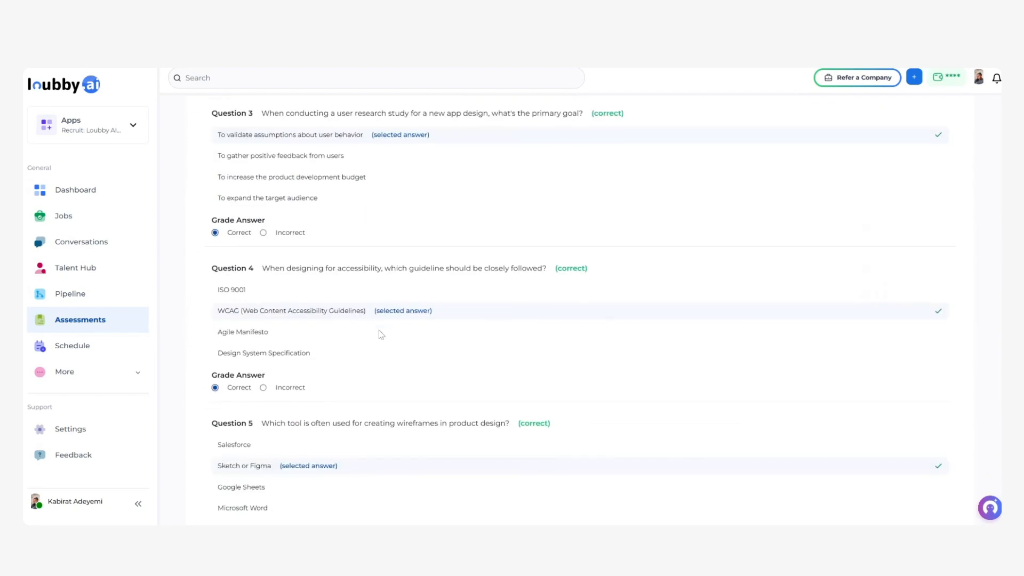
scroll(382, 335, "down", 18)
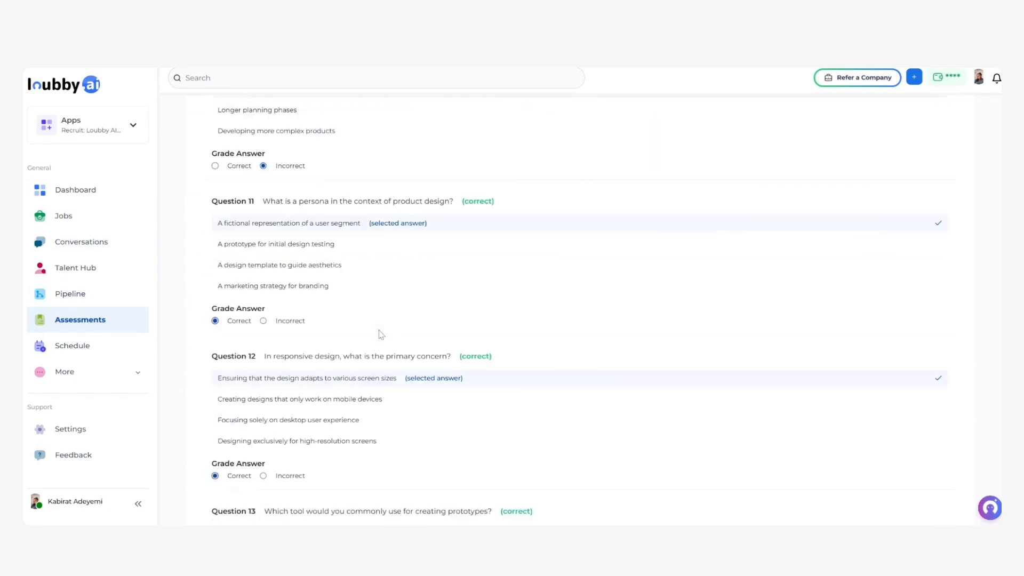
scroll(381, 334, "up", 10)
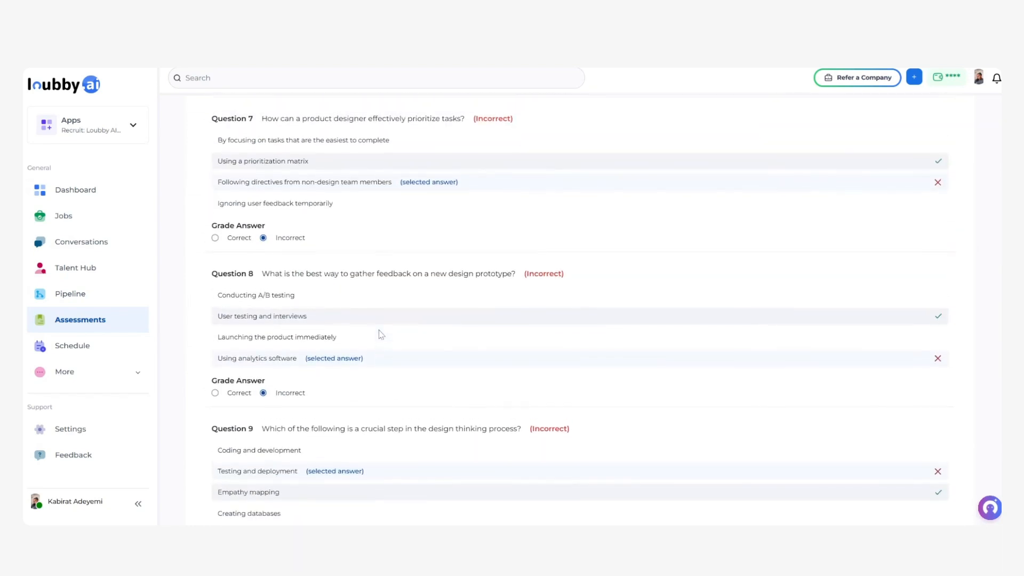
scroll(380, 334, "up", 14)
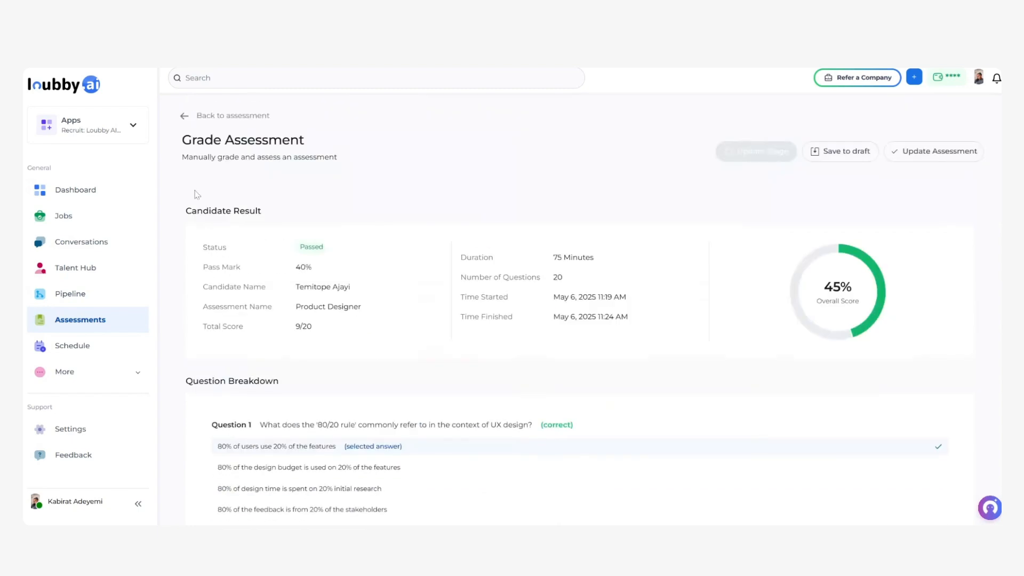
left_click(183, 123)
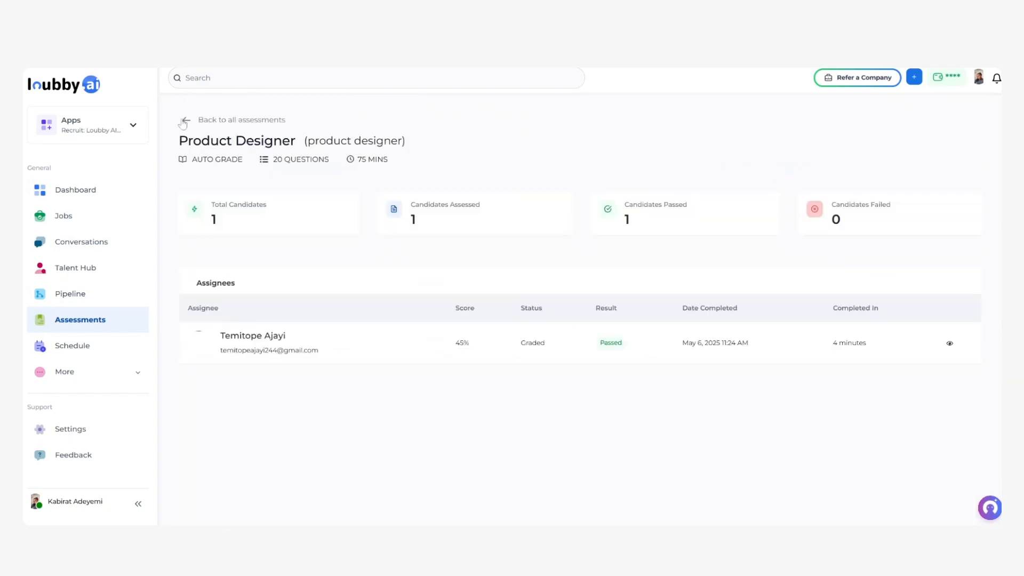
left_click(186, 124)
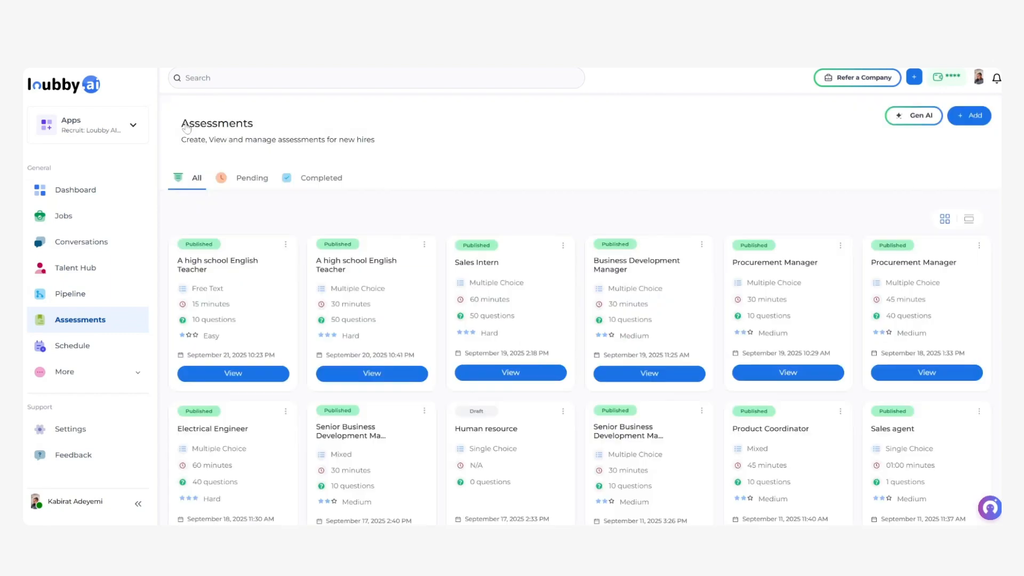
- Check the completed assessments again and preview all assessments in list layout before restoring the grid layout
left_click(326, 179)
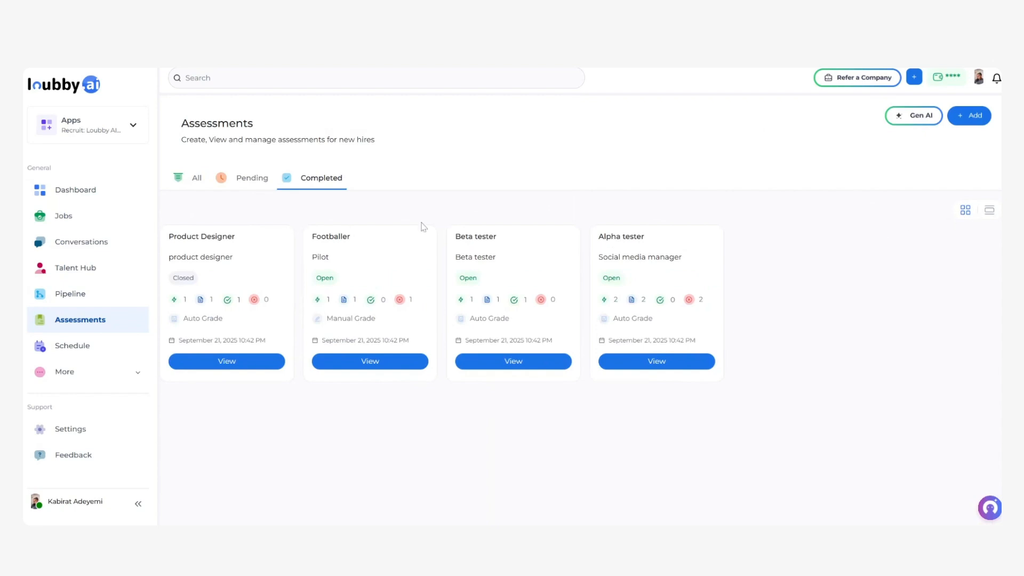
left_click(180, 183)
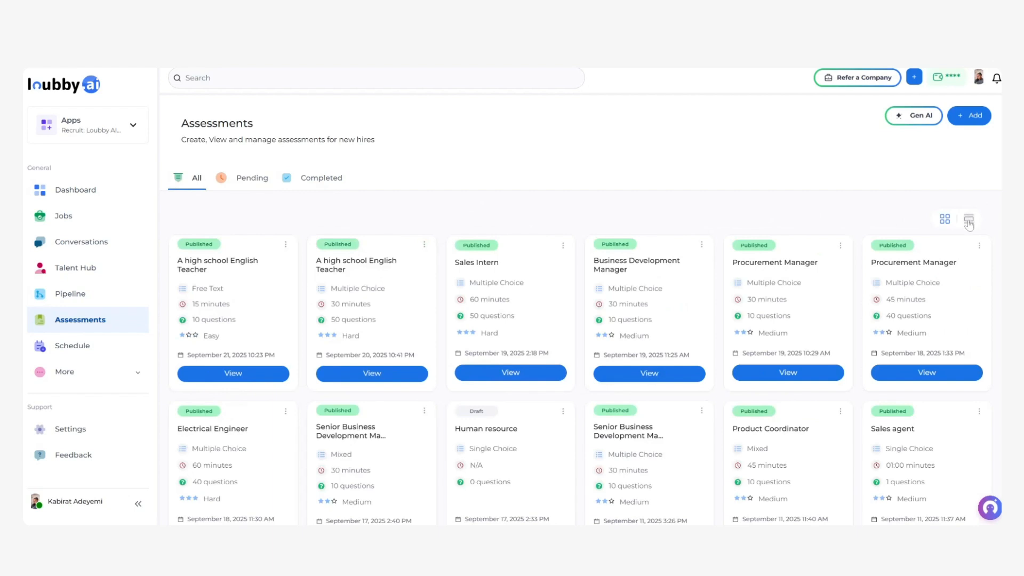
left_click(968, 221)
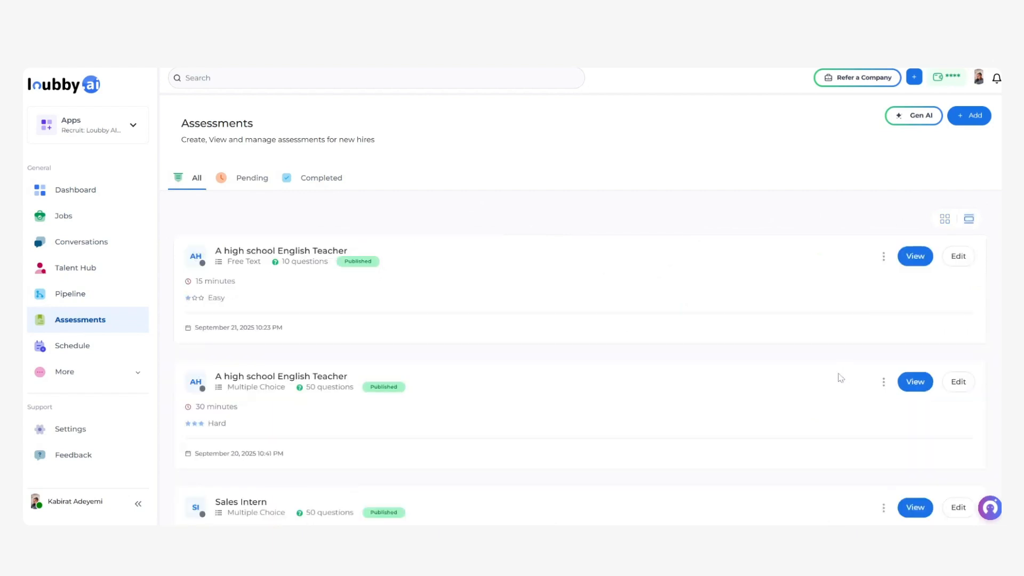
scroll(842, 378, "down", 5)
scroll(841, 378, "up", 5)
left_click(944, 220)
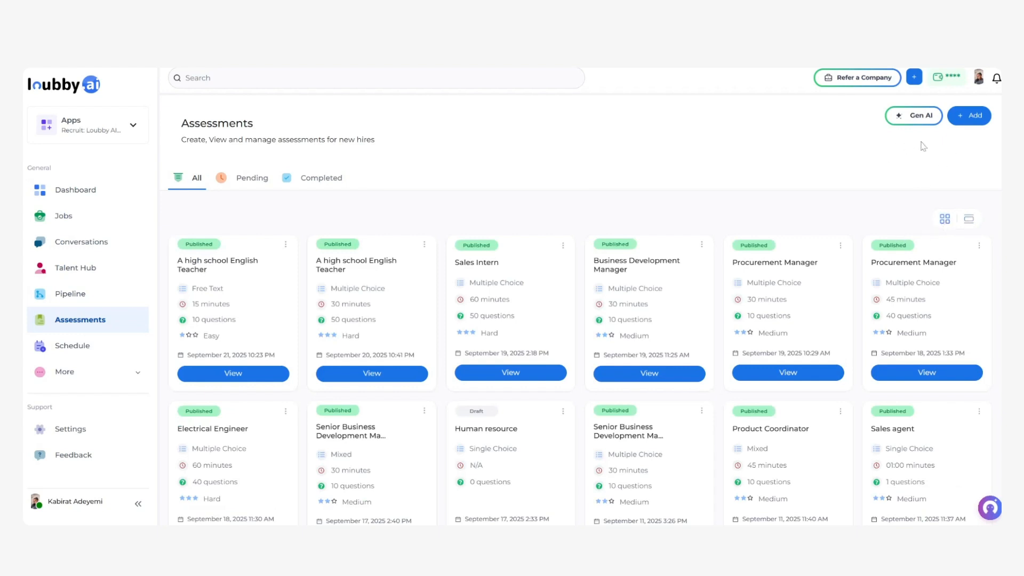
- Create a new assessment template named "Demo"
left_click(970, 119)
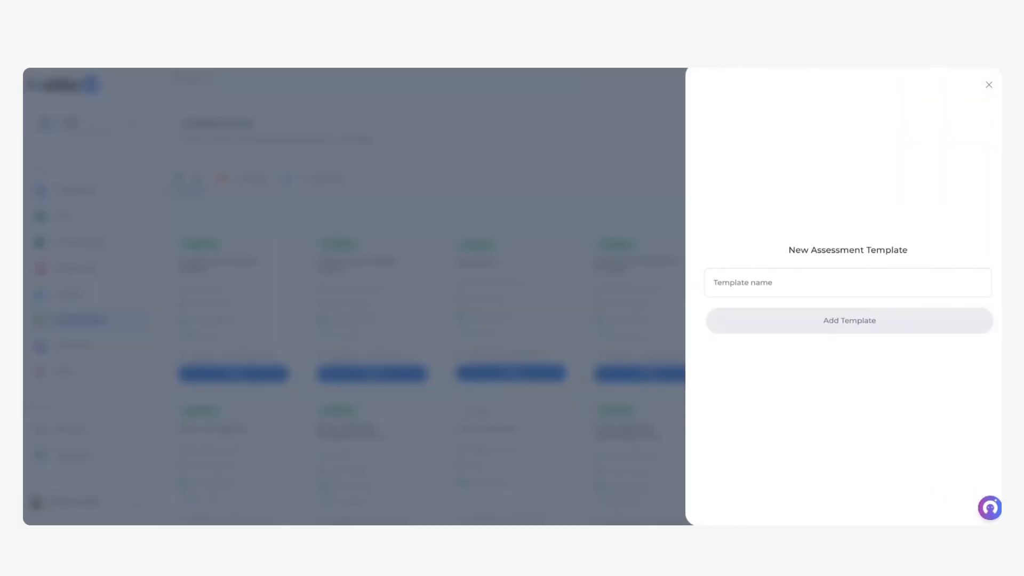
type("d")
key("BackSpace")
type("Demo")
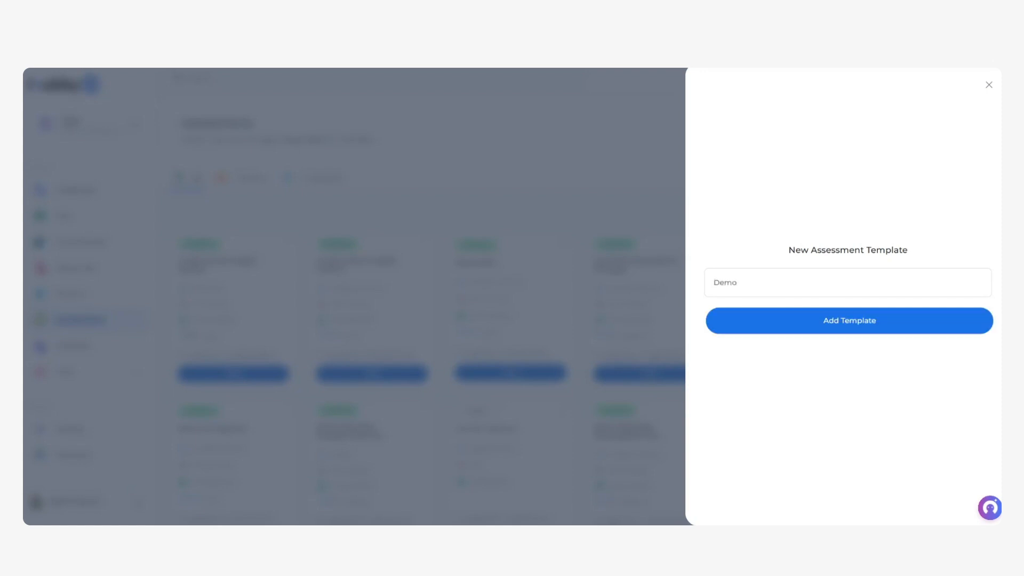
left_click(800, 327)
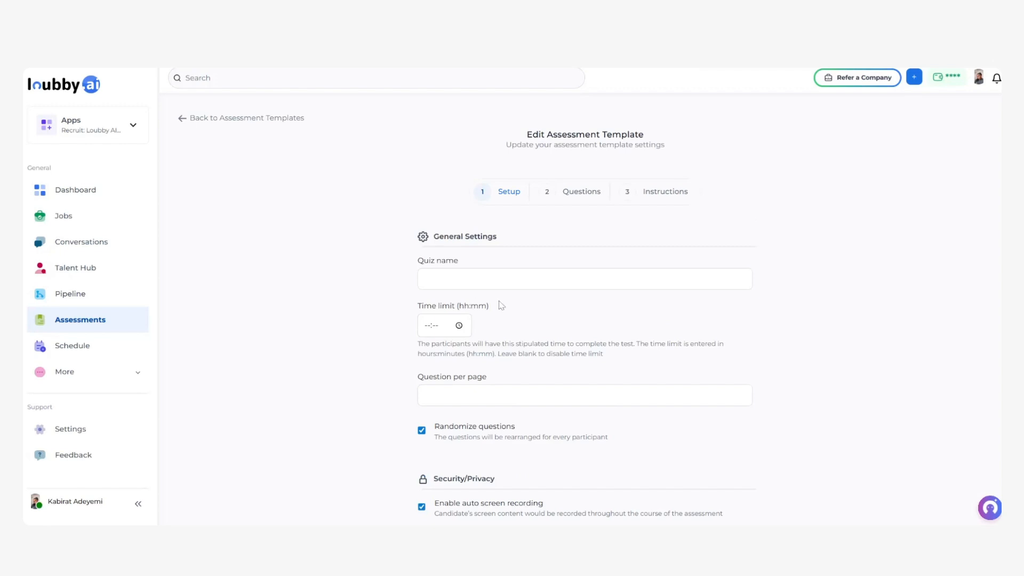
- Name the quiz "Test" and set the questions per page to 4
left_click(427, 279)
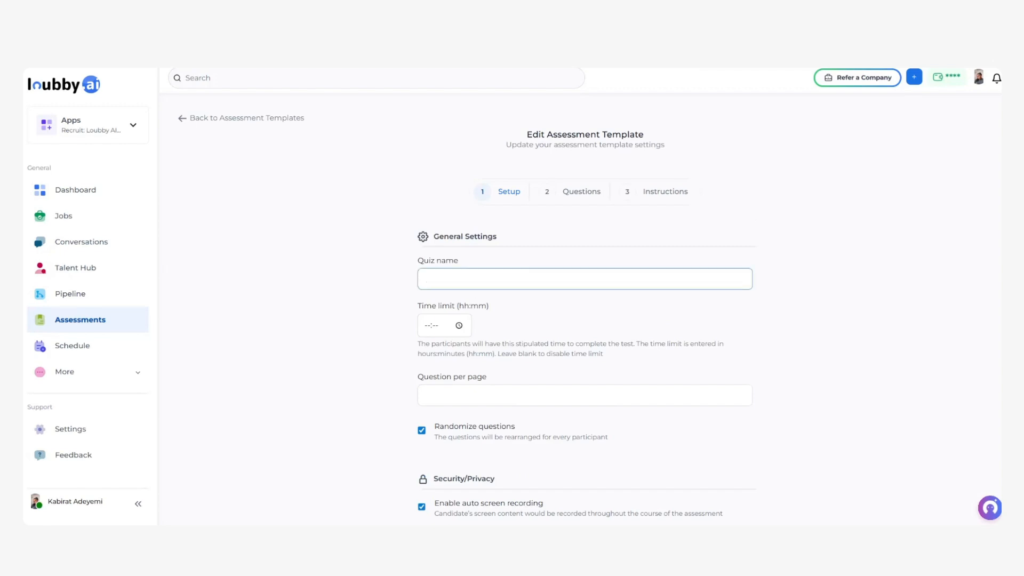
type("Test")
scroll(586, 307, "down", 1)
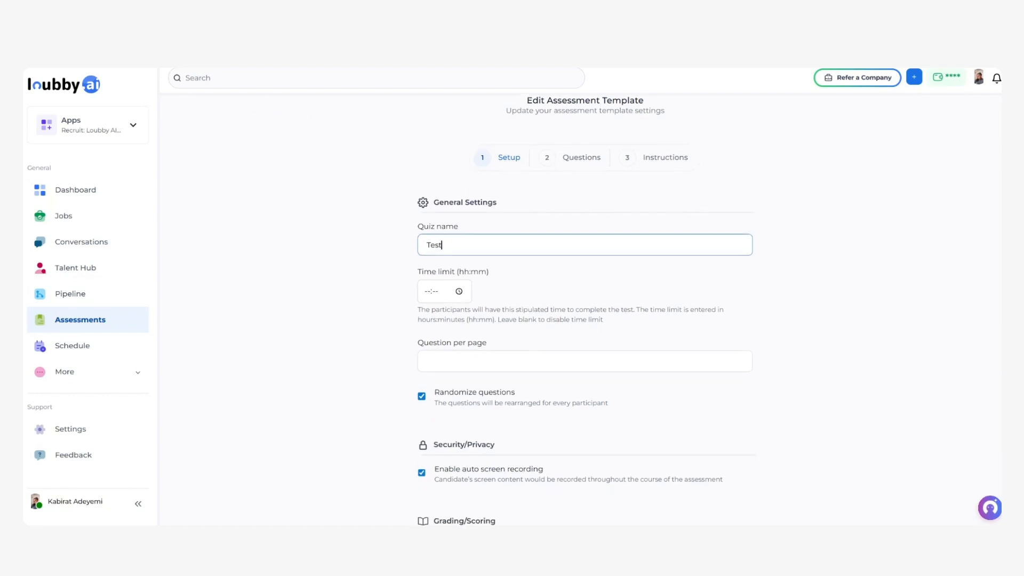
left_click(480, 356)
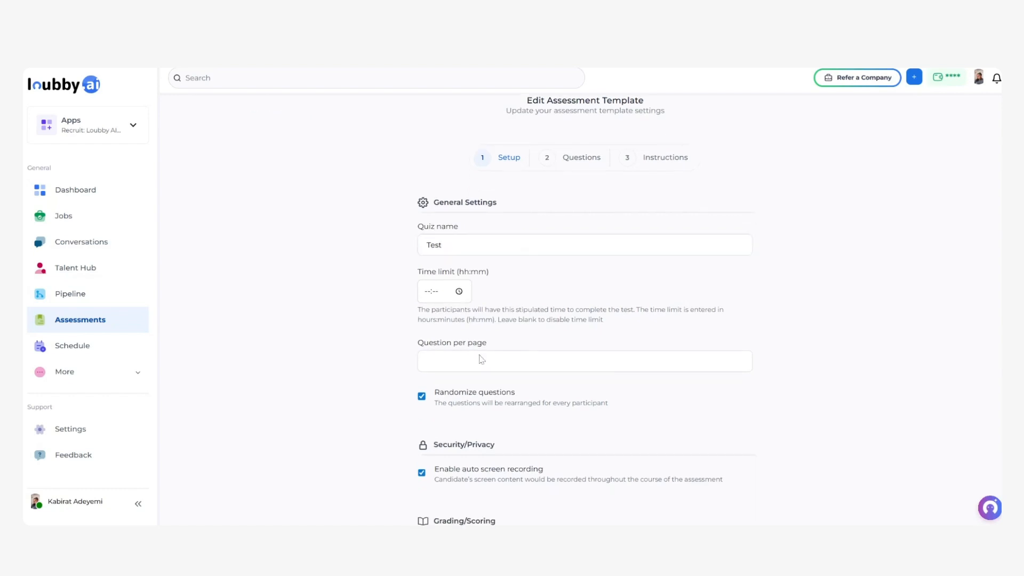
left_click(479, 360)
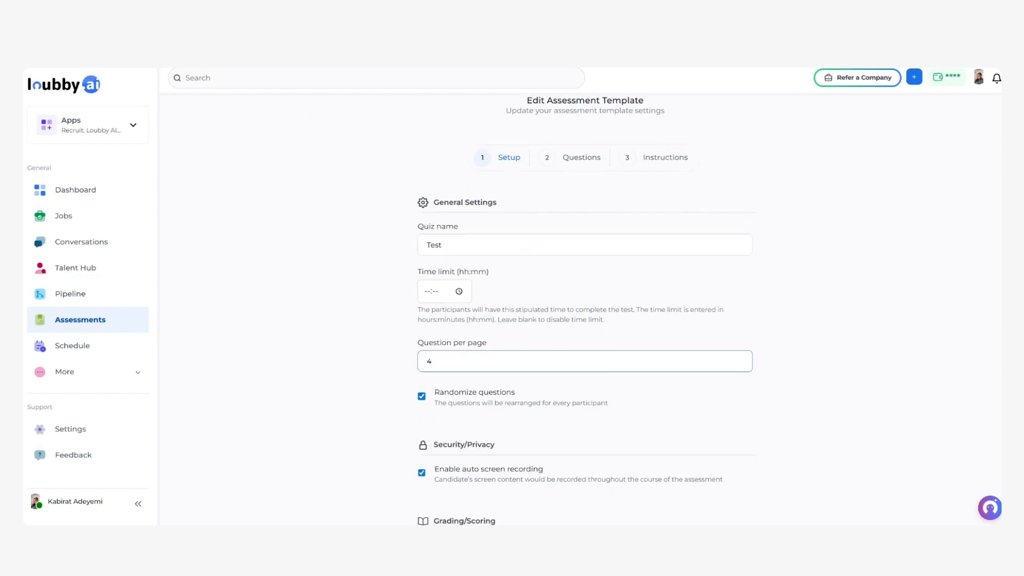
- Add a Multiple Choice question "Who is the president of Nigeria?" with "Tinubu" as the correct answer
scroll(523, 395, "down", 3)
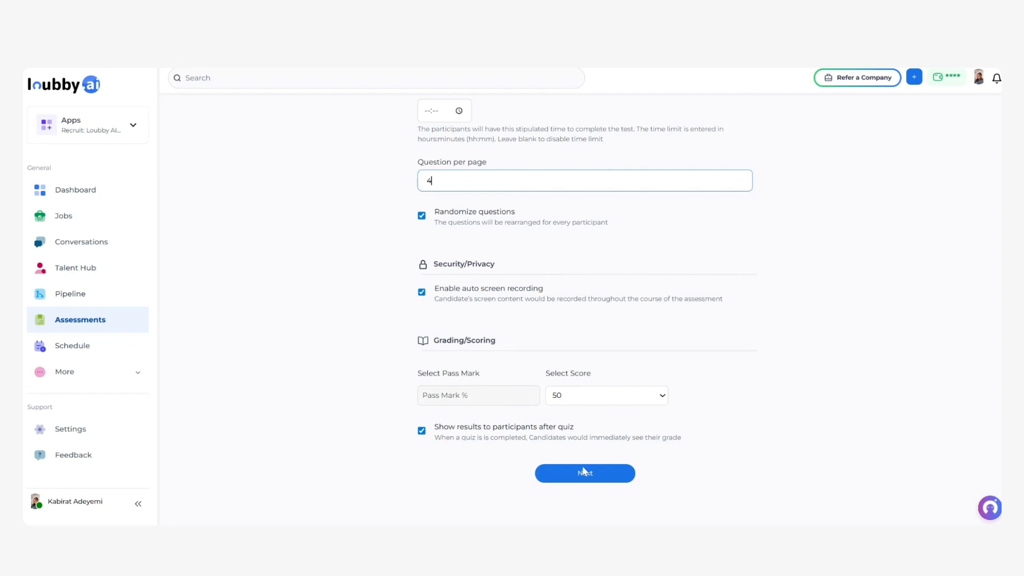
left_click(593, 479)
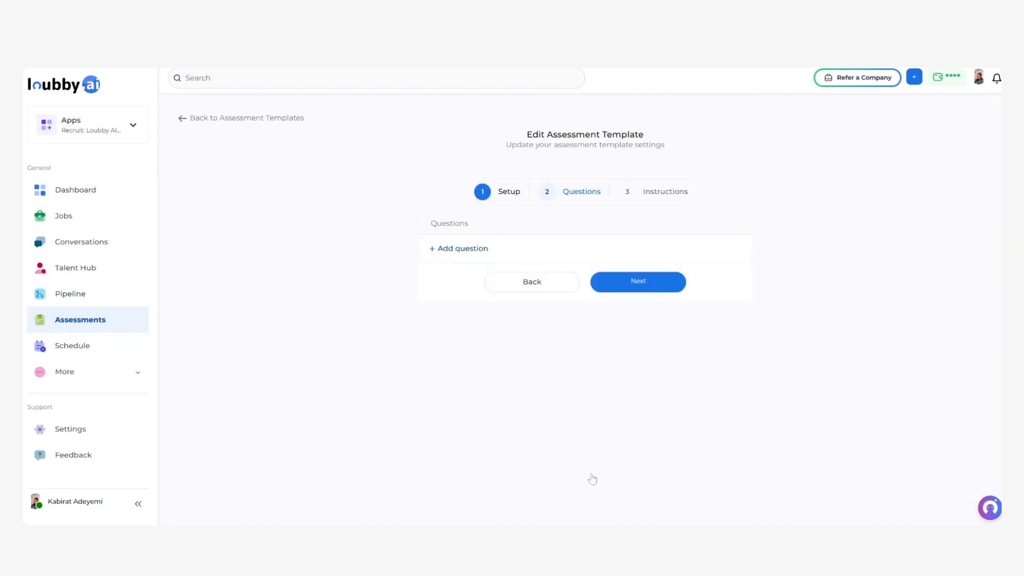
left_click(469, 256)
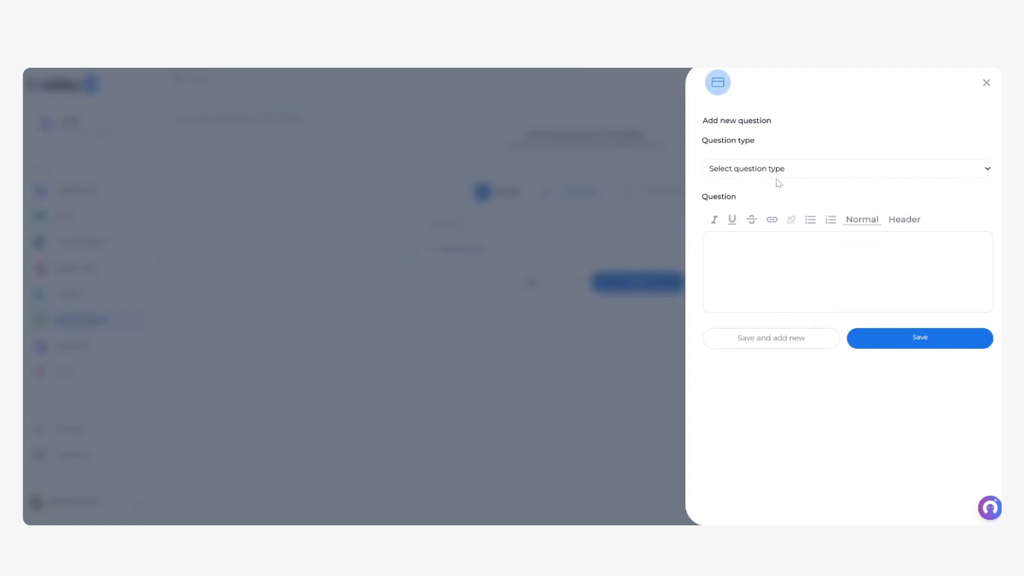
left_click(747, 195)
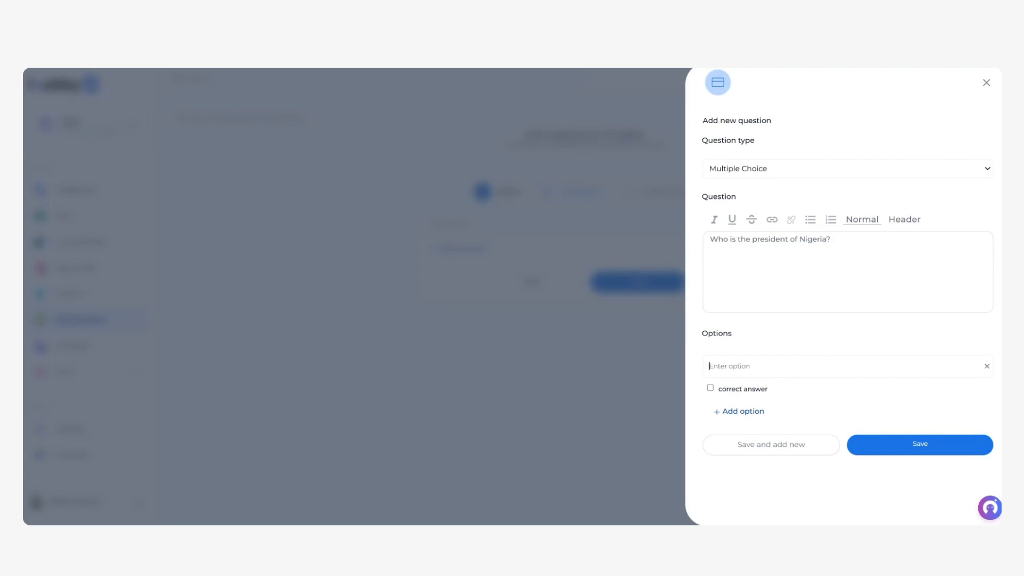
type("Tinubu")
left_click(715, 416)
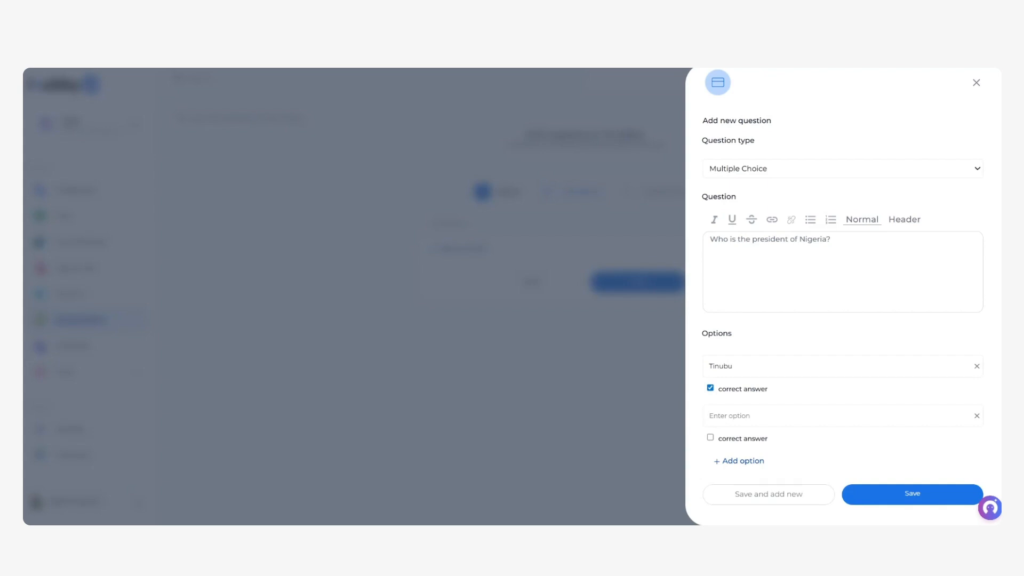
- Add "Goodluck" and "Dayo" as incorrect options and save the question
type("Goodluck")
scroll(753, 463, "down", 1)
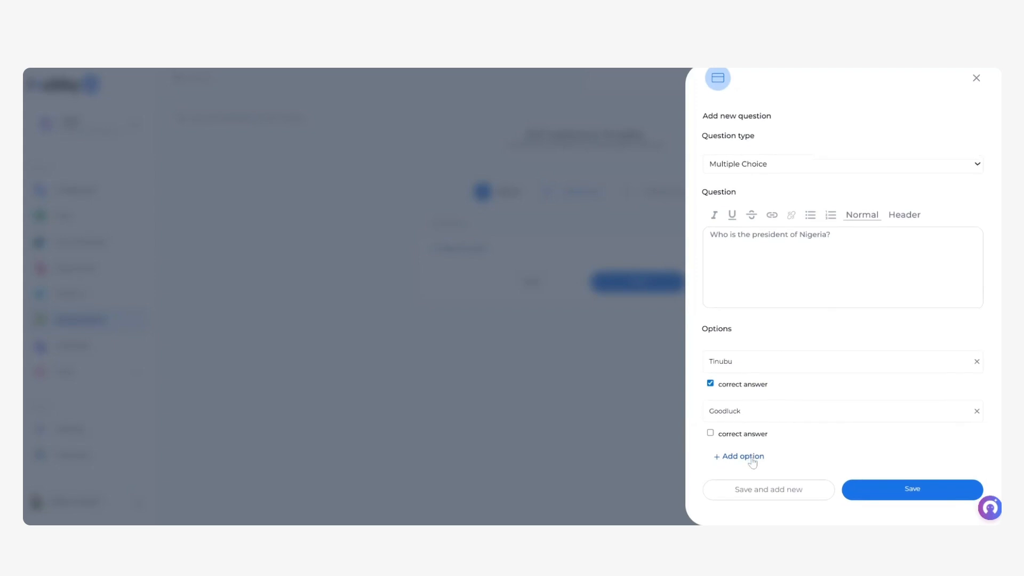
left_click(753, 462)
scroll(753, 462, "down", 2)
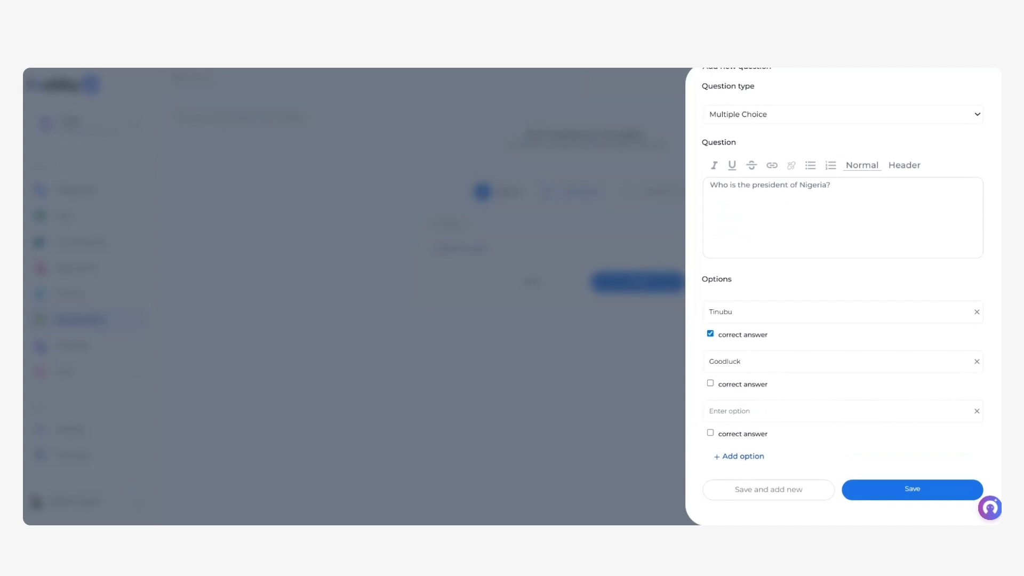
type("Dayo")
left_click(910, 497)
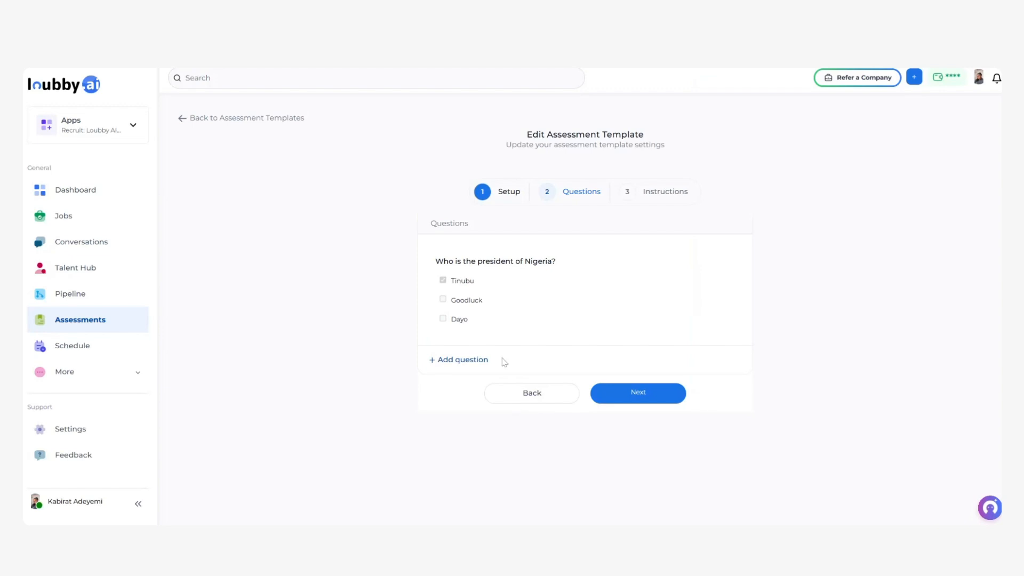
- Try to submit the template with its introduction and instructions left blank, and go back to the assessments list
left_click(653, 404)
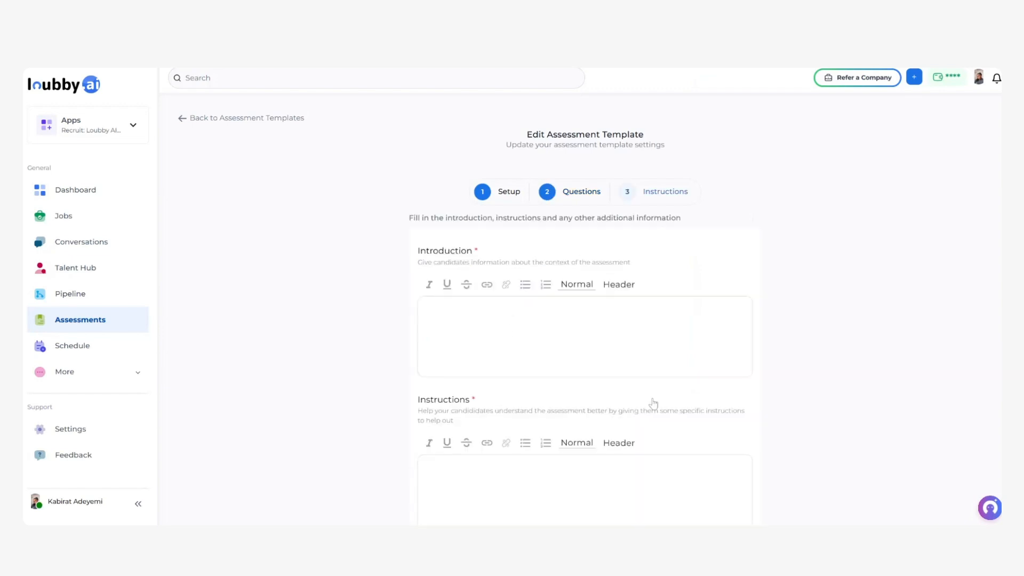
scroll(635, 418, "down", 5)
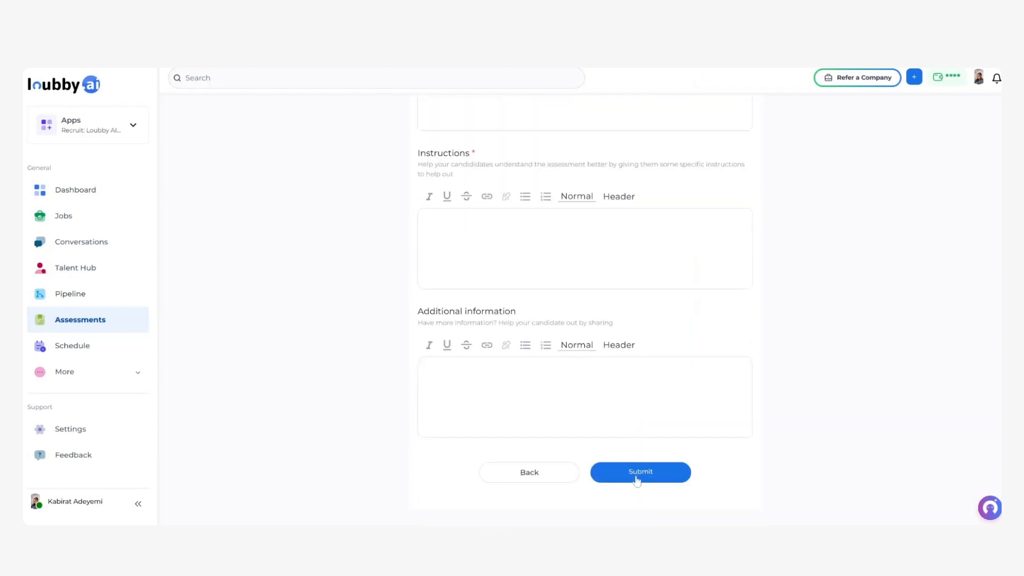
left_click(637, 480)
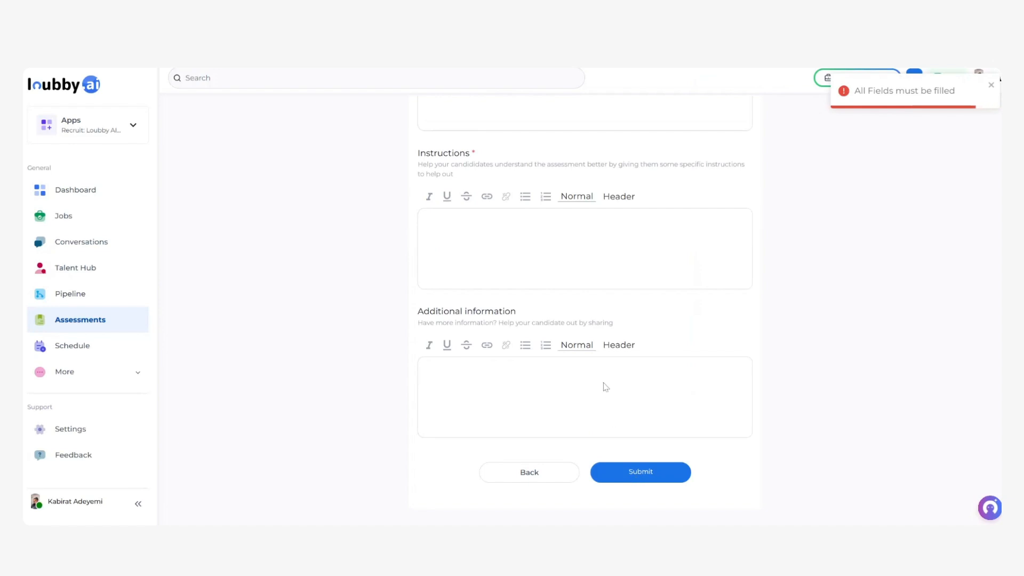
scroll(603, 386, "up", 5)
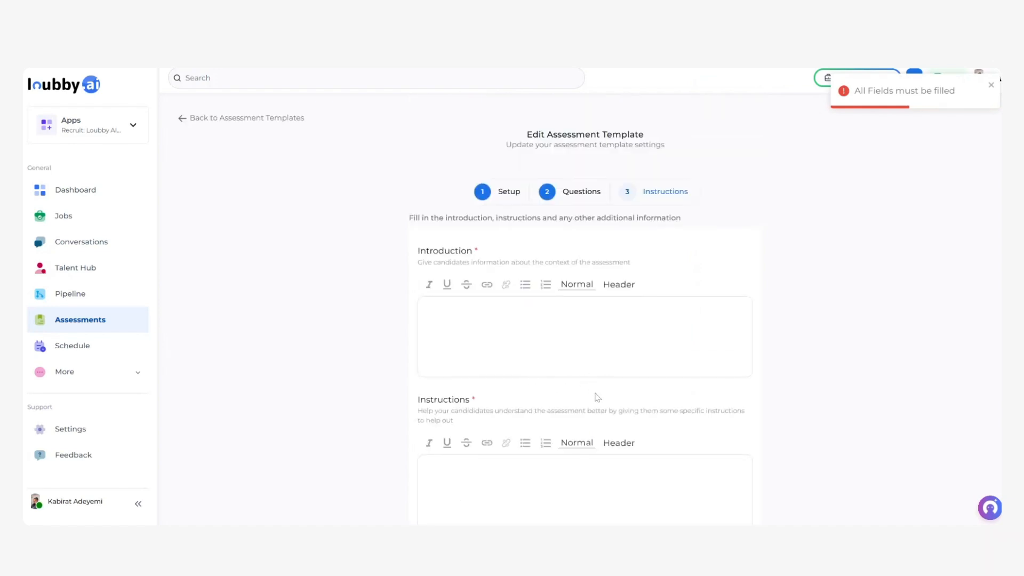
scroll(570, 359, "down", 5)
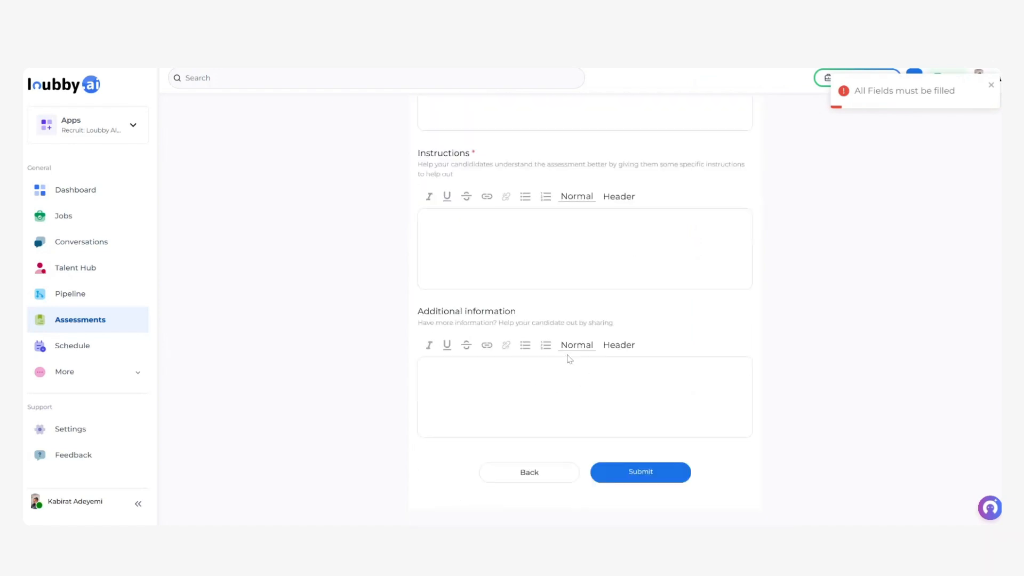
scroll(570, 359, "up", 5)
scroll(570, 360, "down", 5)
scroll(570, 359, "up", 5)
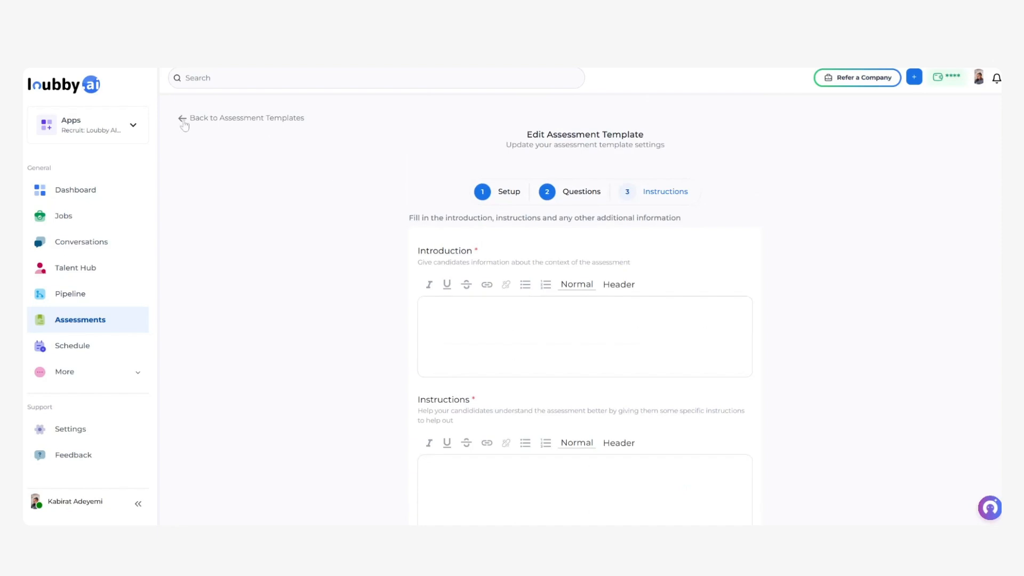
left_click(184, 124)
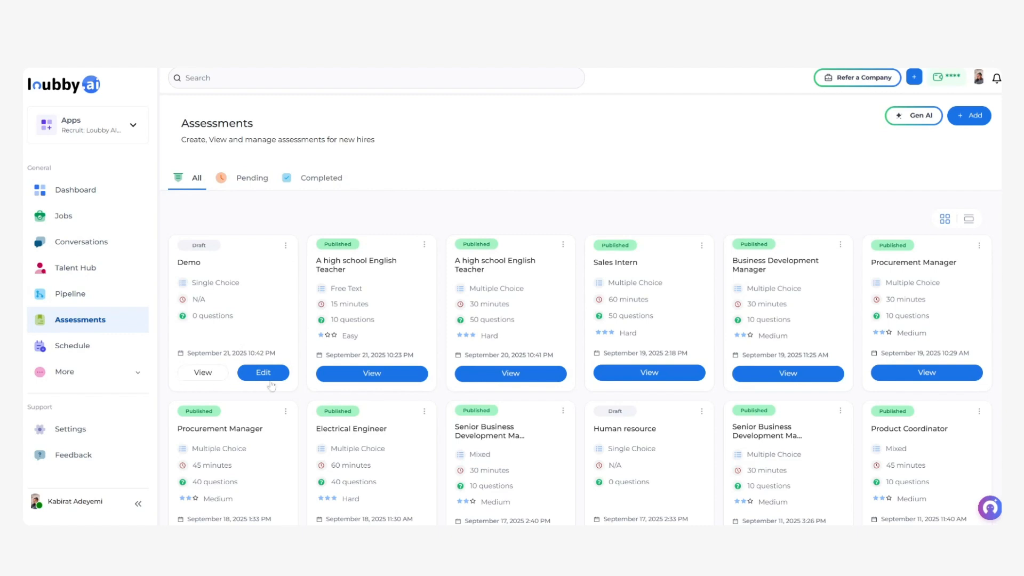
- Start a new GenAI assessment for the Sales Intern role at Entry Level experience
left_click(917, 117)
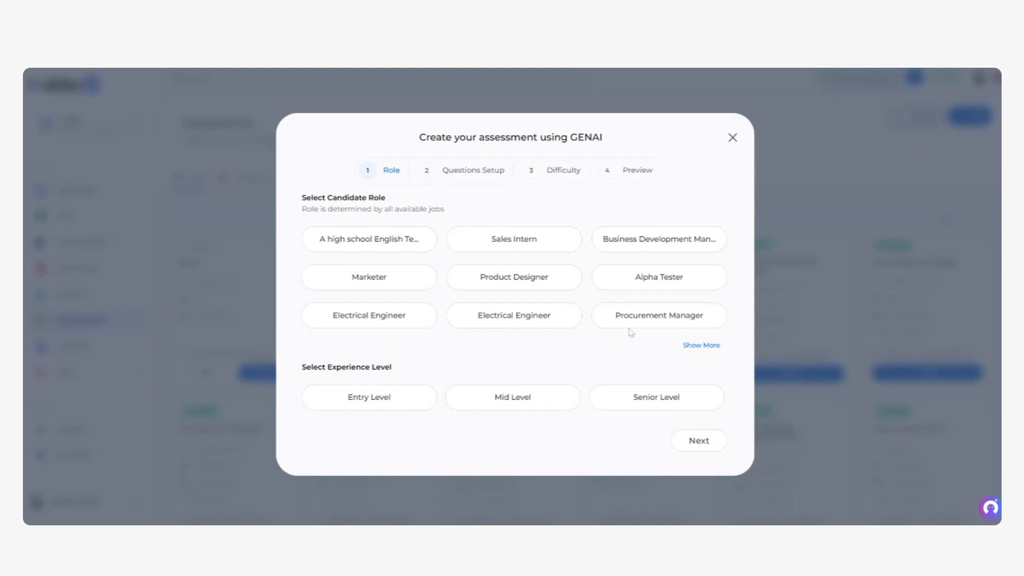
left_click(702, 346)
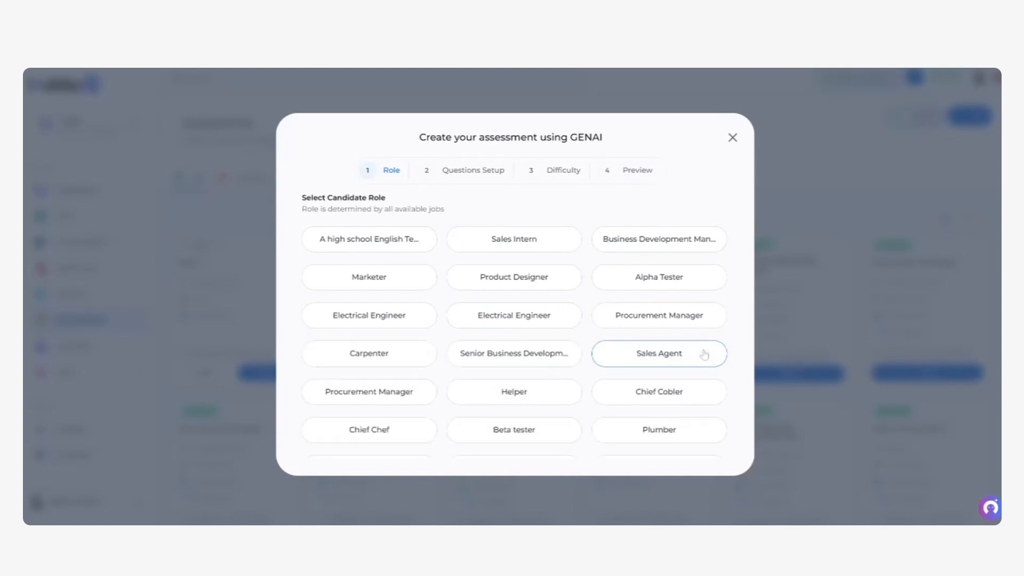
scroll(654, 359, "down", 5)
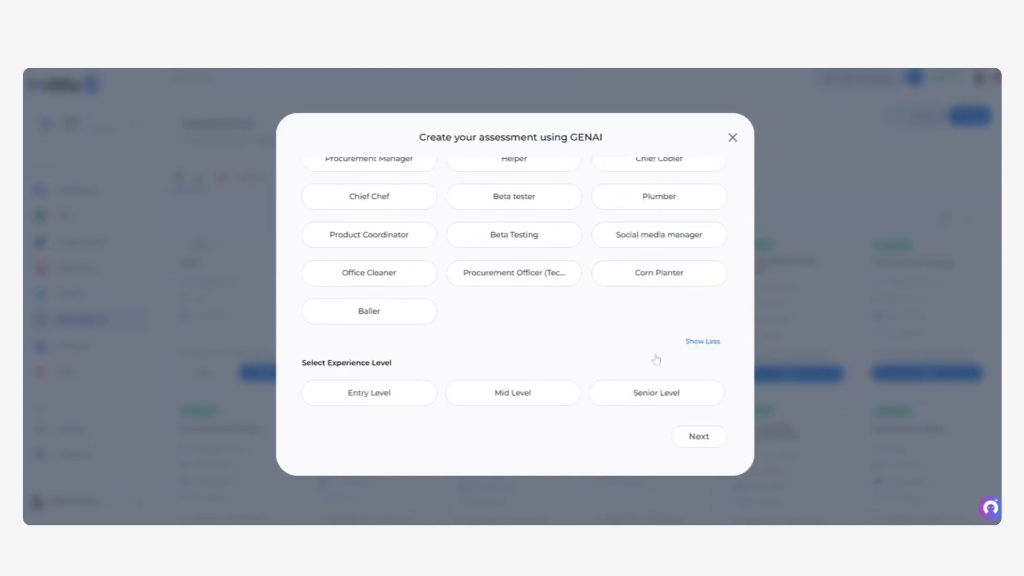
scroll(654, 360, "up", 5)
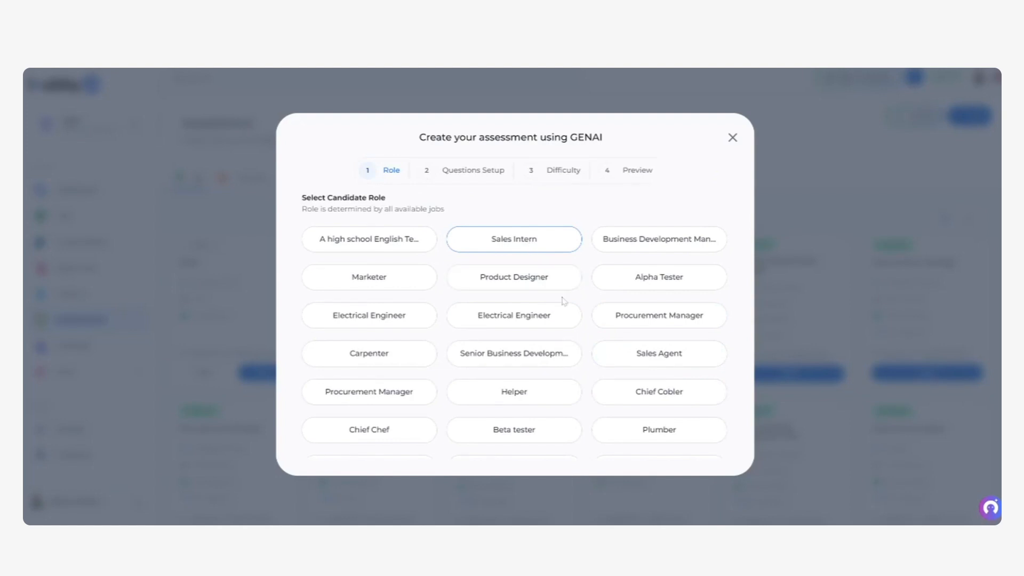
scroll(564, 300, "down", 5)
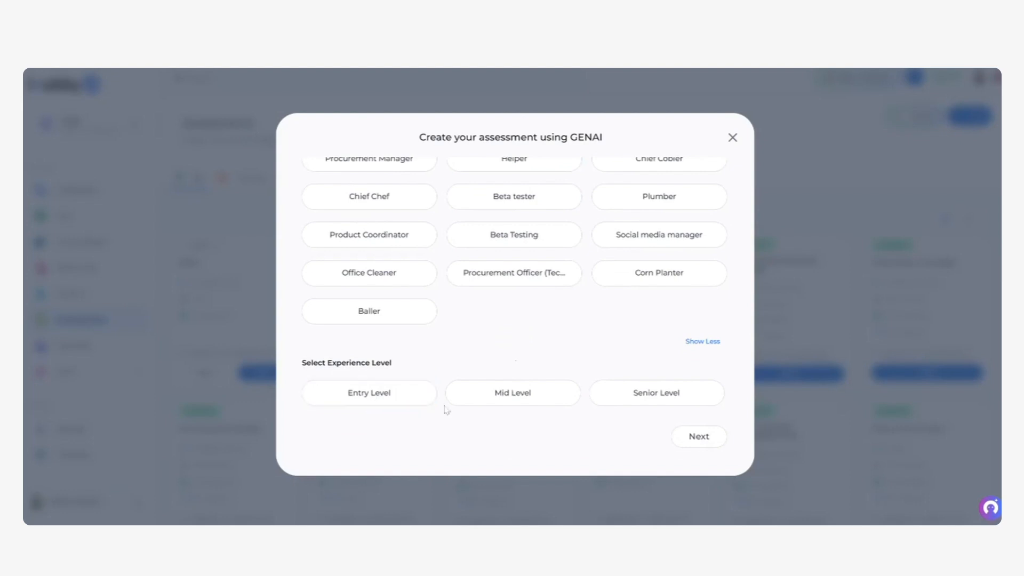
left_click(396, 406)
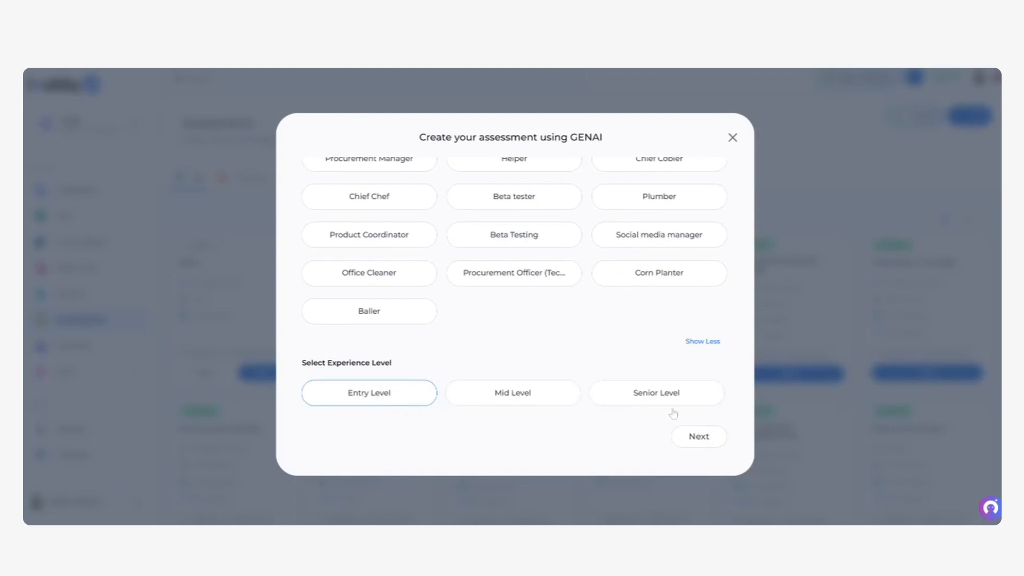
left_click(702, 443)
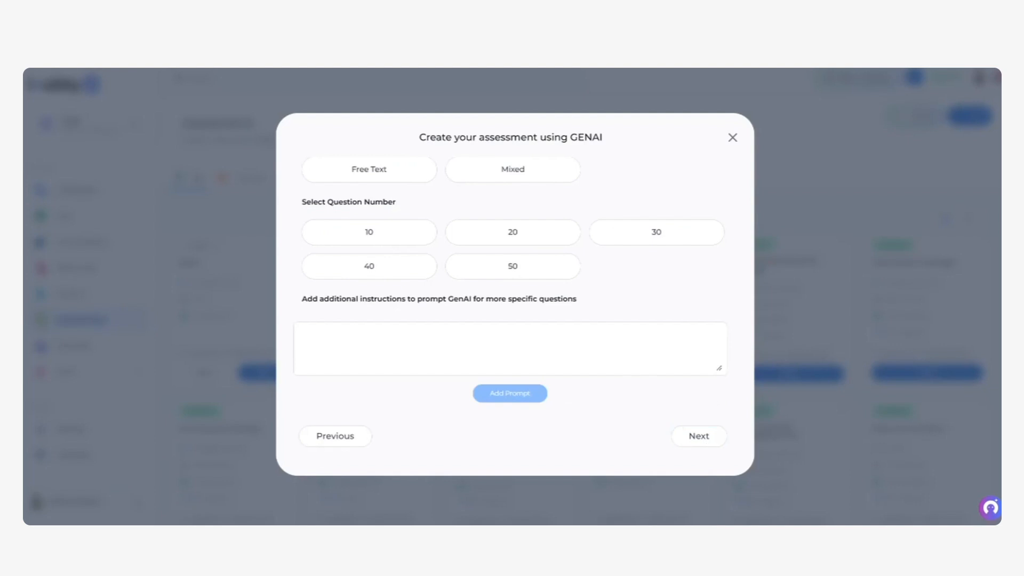
- Generate the assessment with 10 Multiple Choice questions, Medium difficulty and a 15-minute time limit
scroll(555, 336, "up", 2)
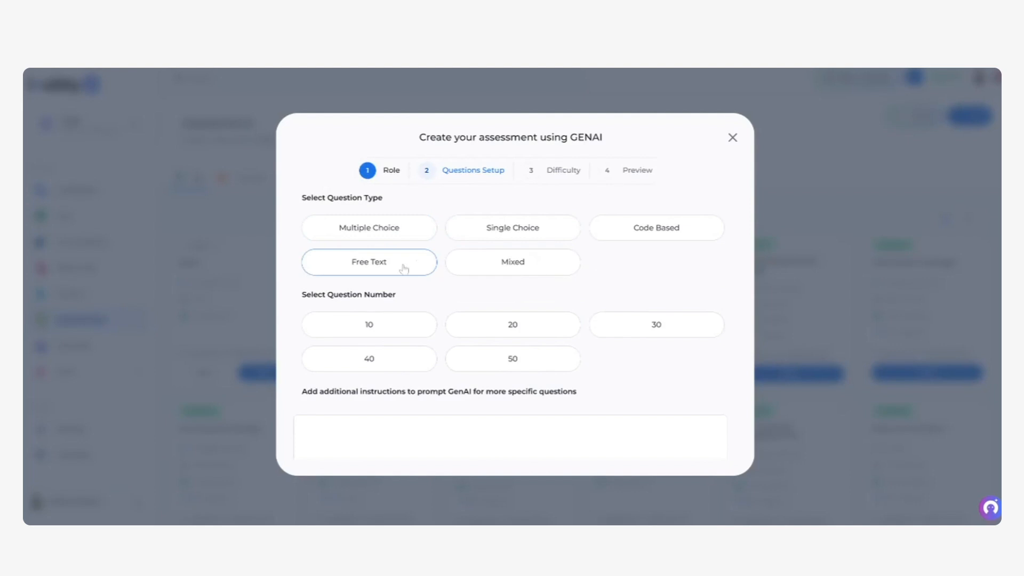
left_click(395, 229)
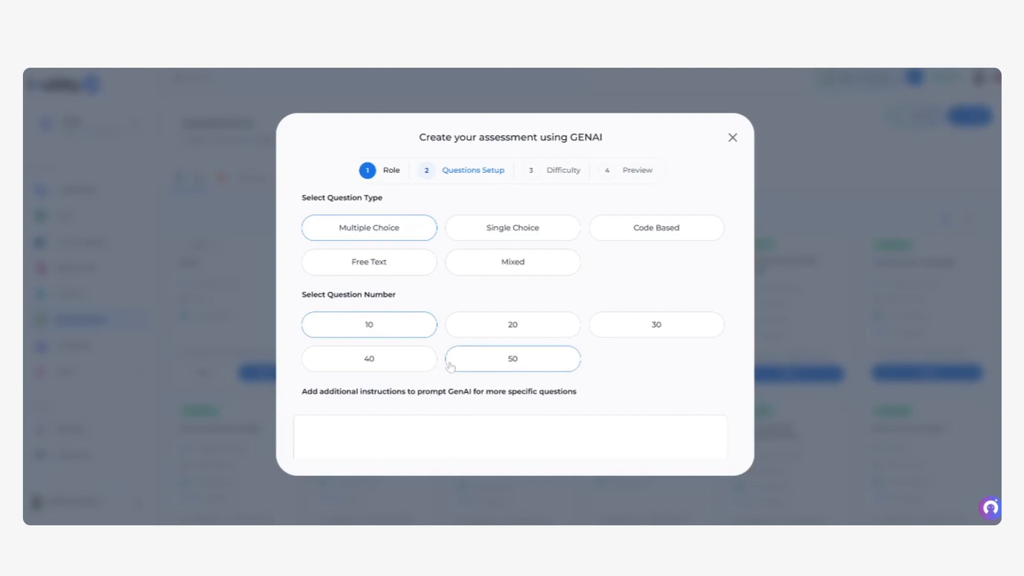
scroll(451, 366, "down", 2)
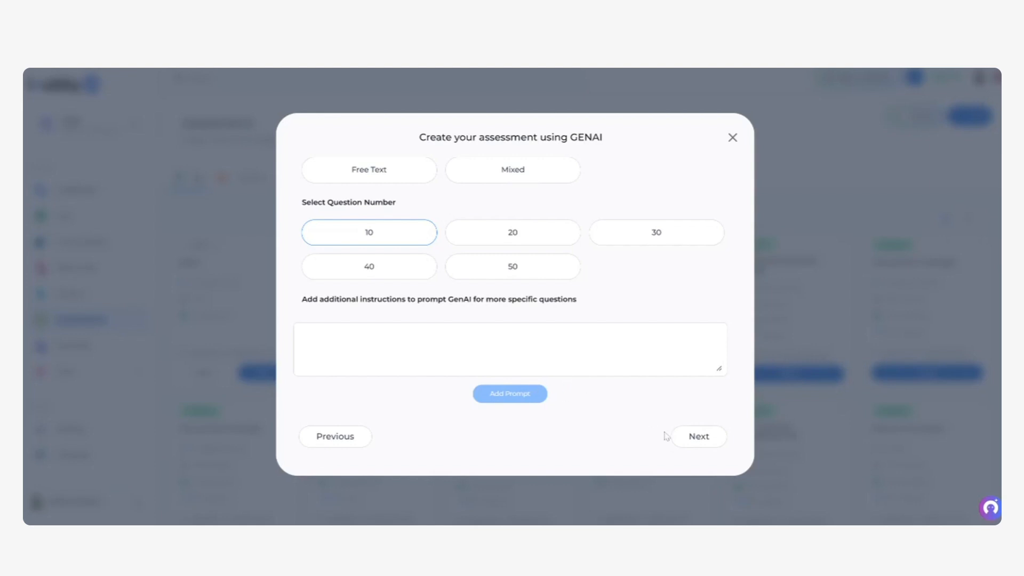
left_click(700, 443)
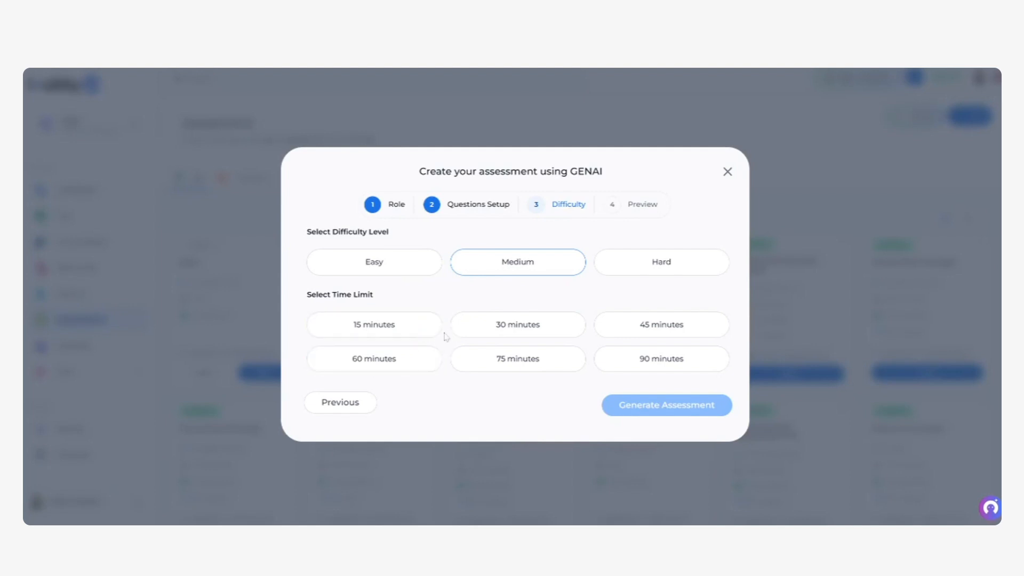
left_click(416, 332)
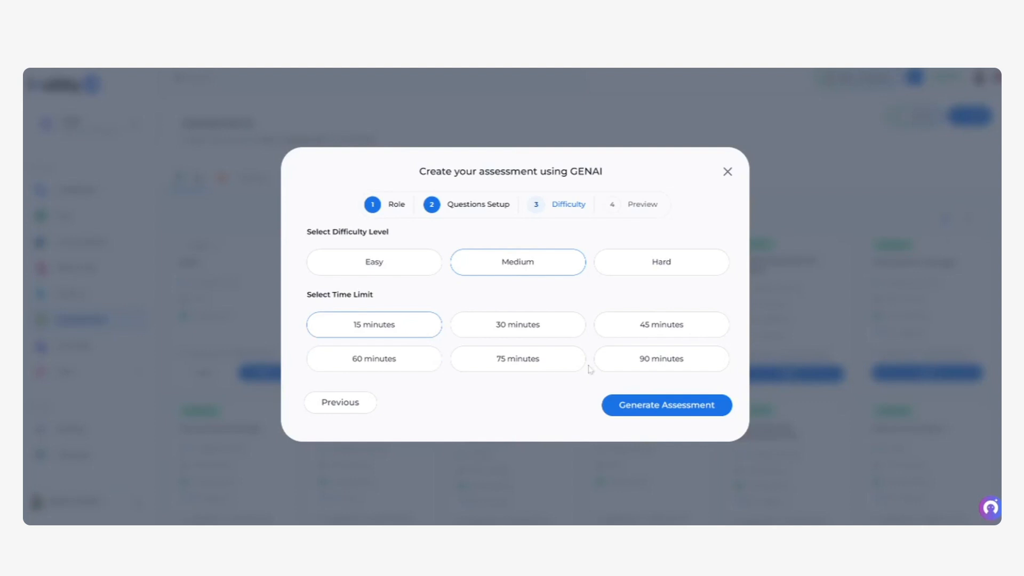
left_click(681, 407)
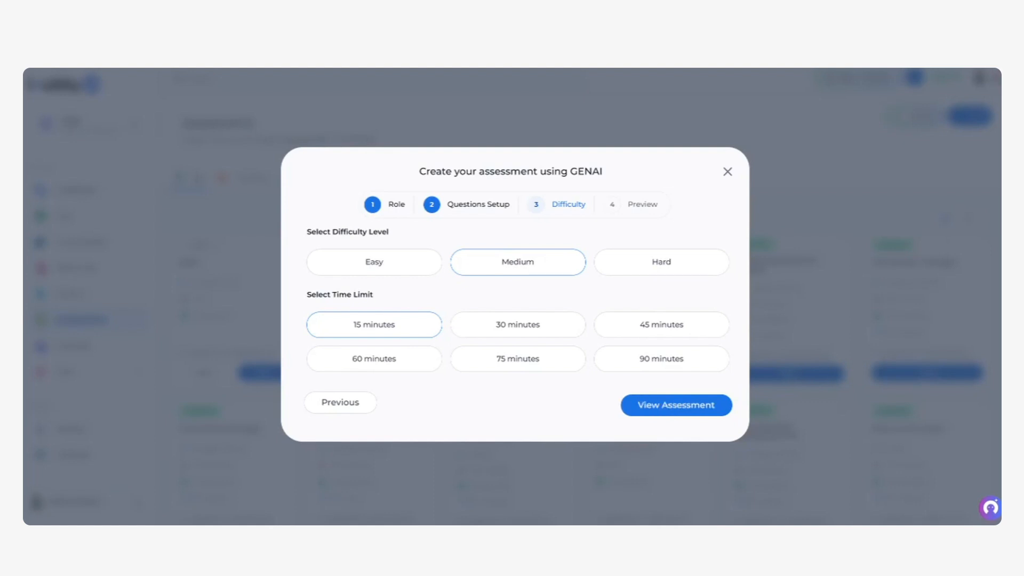
- Examine the generated Sales Intern questions and their marked correct answers in the assessment preview
left_click(669, 411)
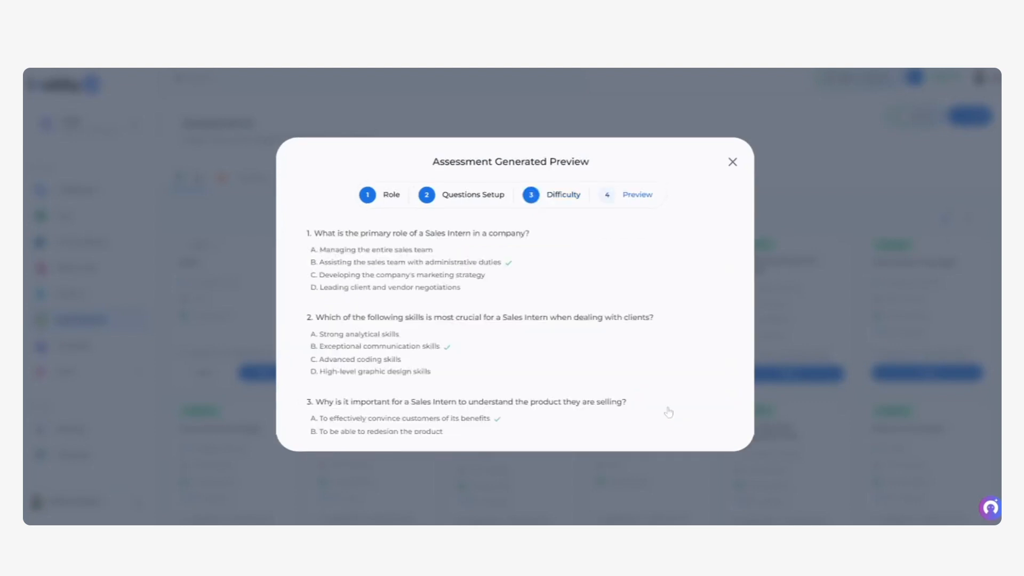
scroll(622, 386, "down", 5)
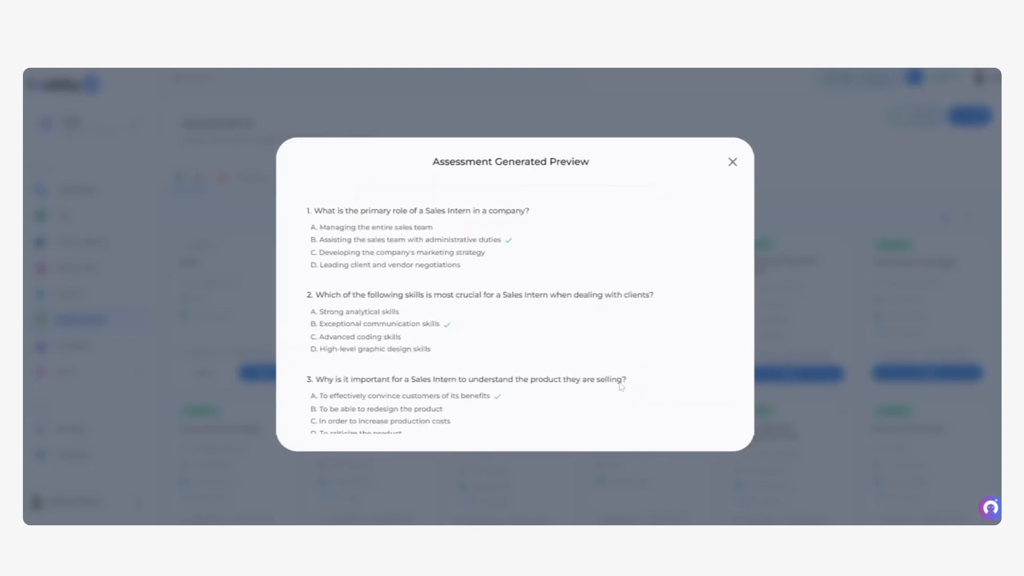
scroll(621, 386, "down", 10)
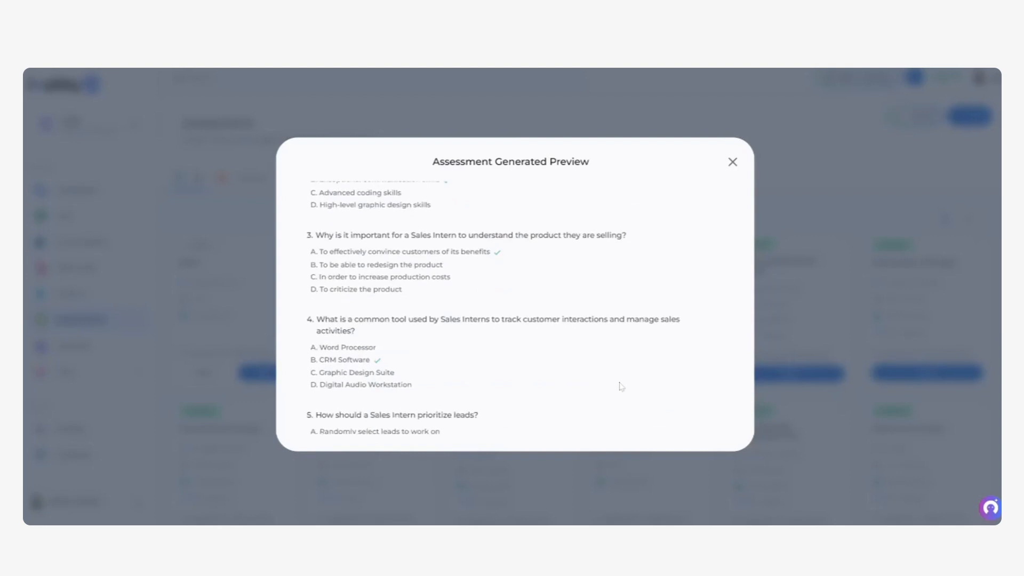
scroll(621, 386, "up", 15)
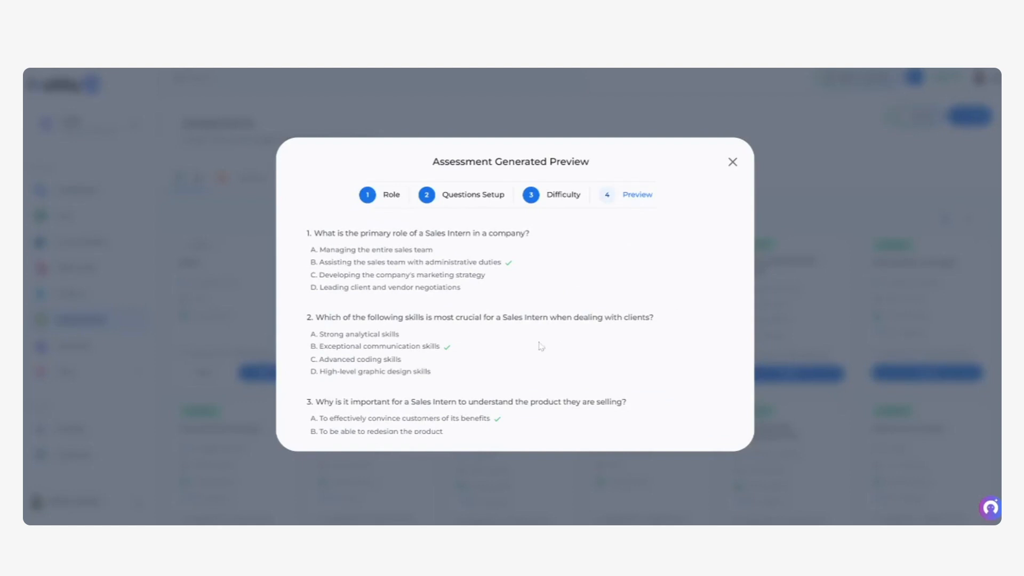
scroll(542, 336, "down", 2)
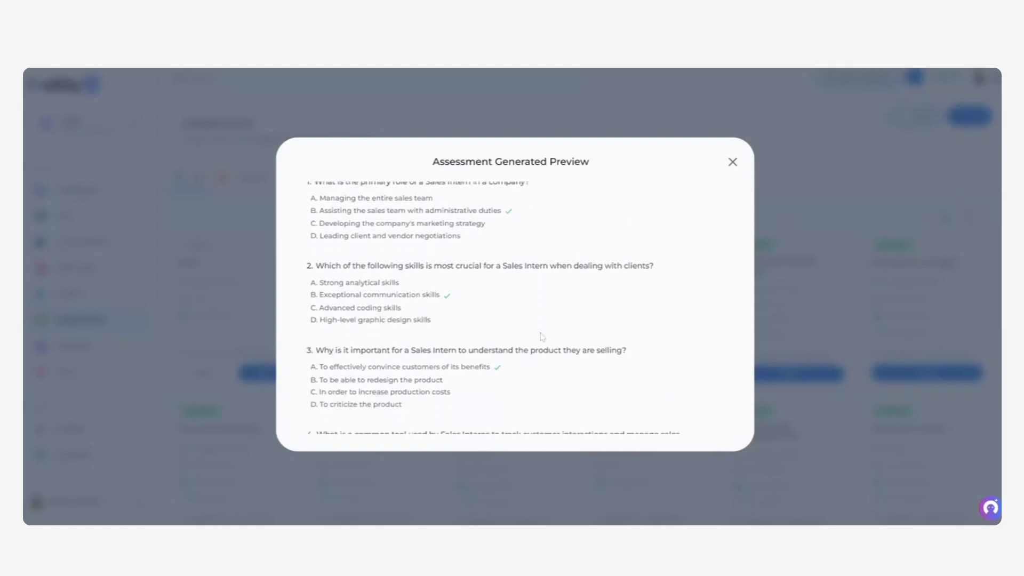
scroll(542, 336, "down", 2)
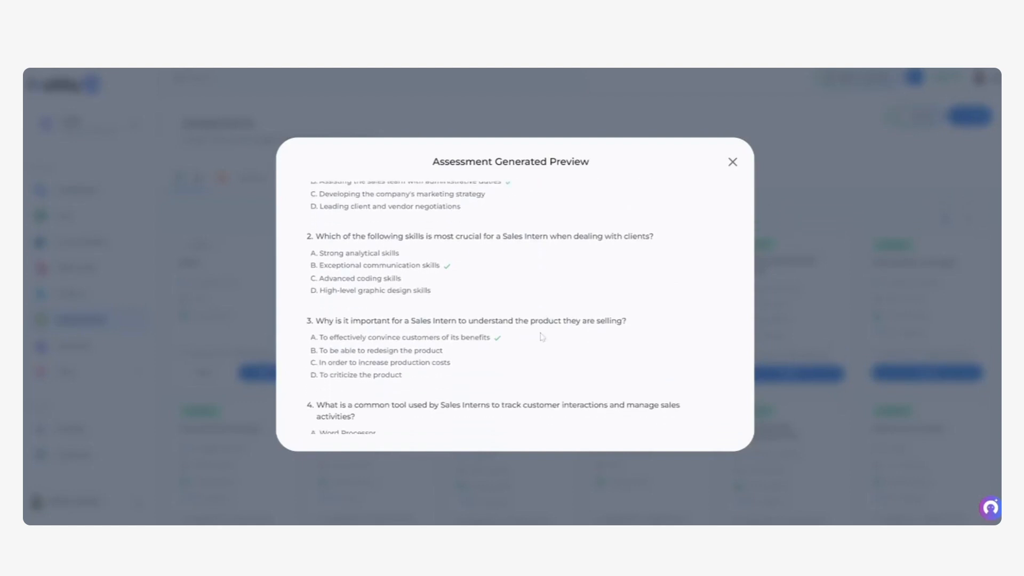
scroll(542, 336, "down", 10)
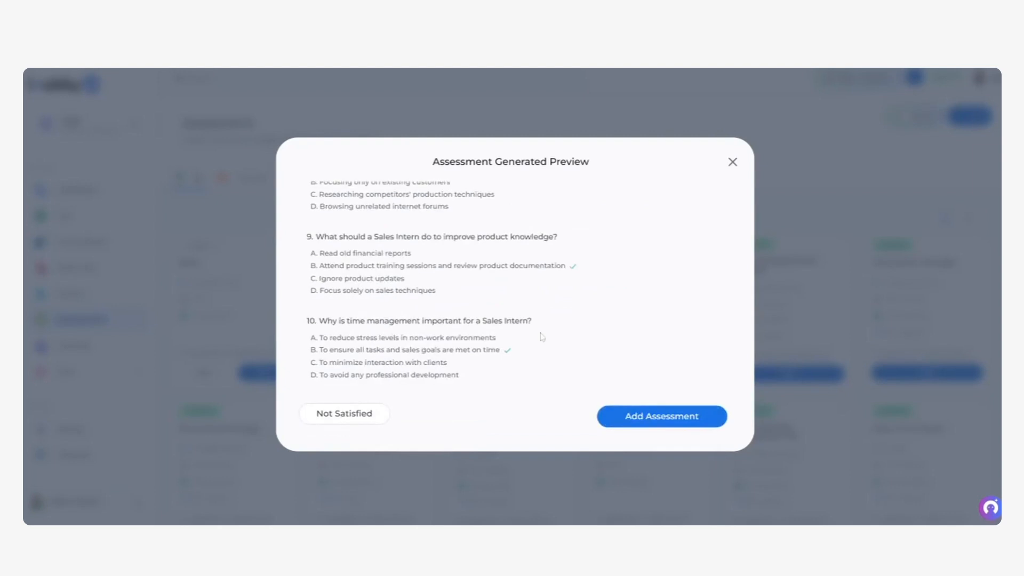
scroll(541, 337, "up", 2)
scroll(542, 336, "down", 3)
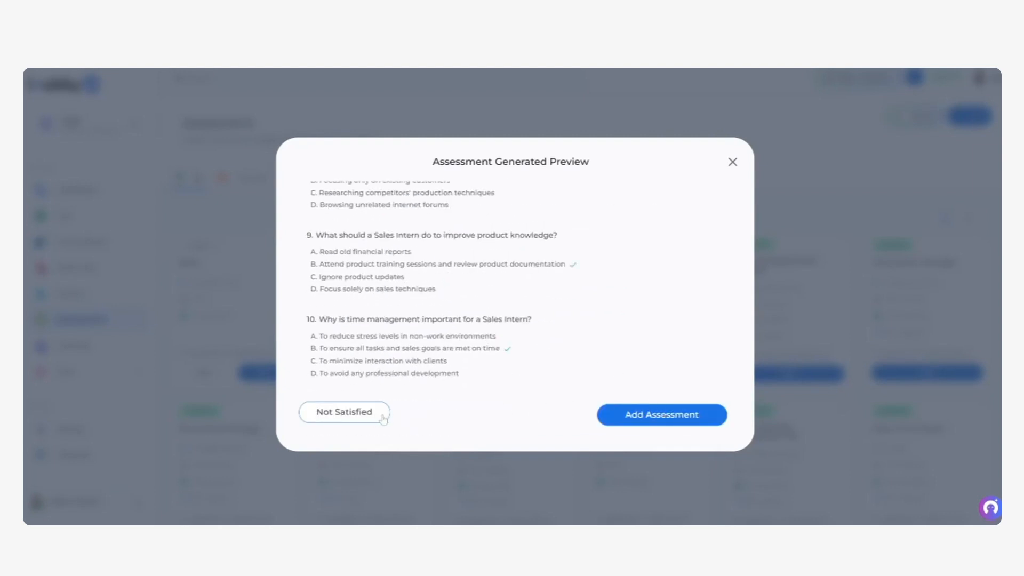
- Add the generated Sales Intern assessment to the assessments list and try to view it
left_click(688, 421)
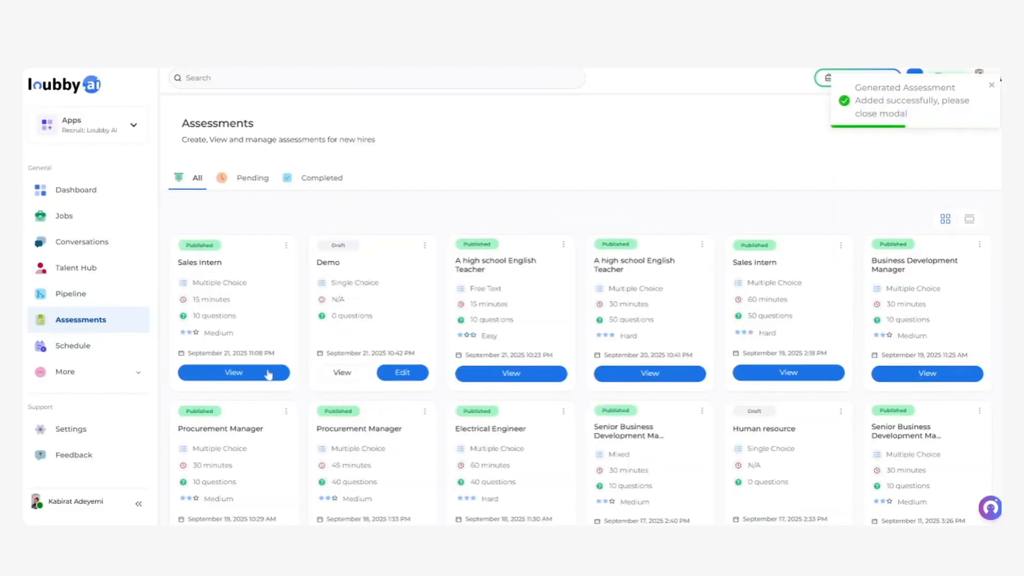
left_click(248, 375)
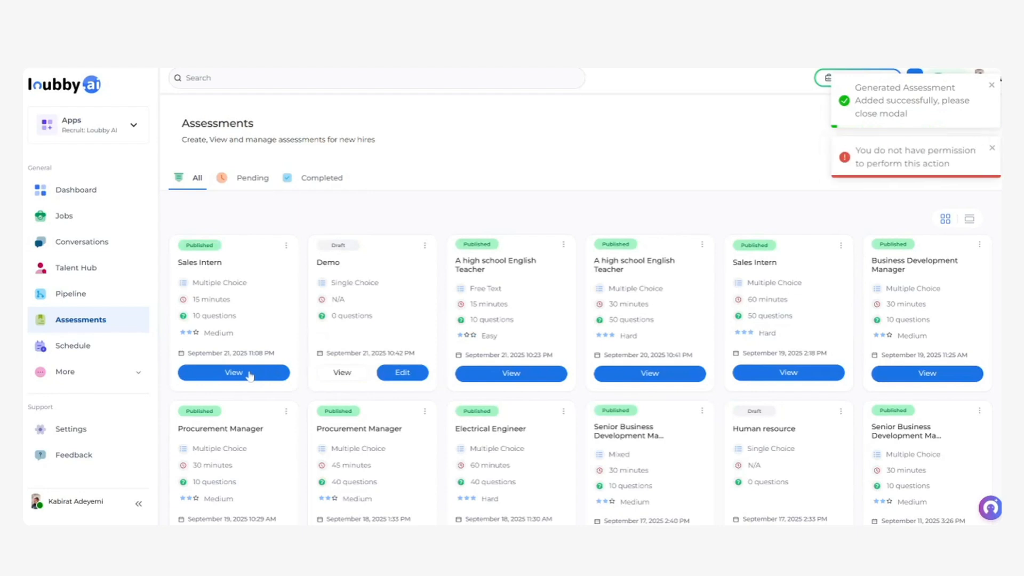